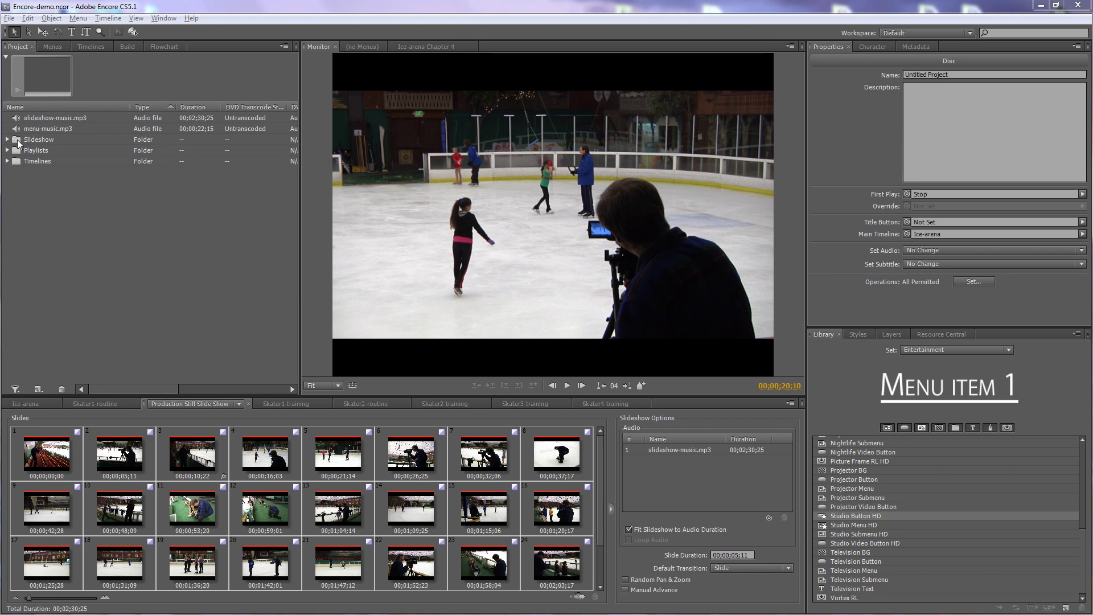
# Browse the Timelines and Playlists folders in the Project panel
pyautogui.click(8, 162)
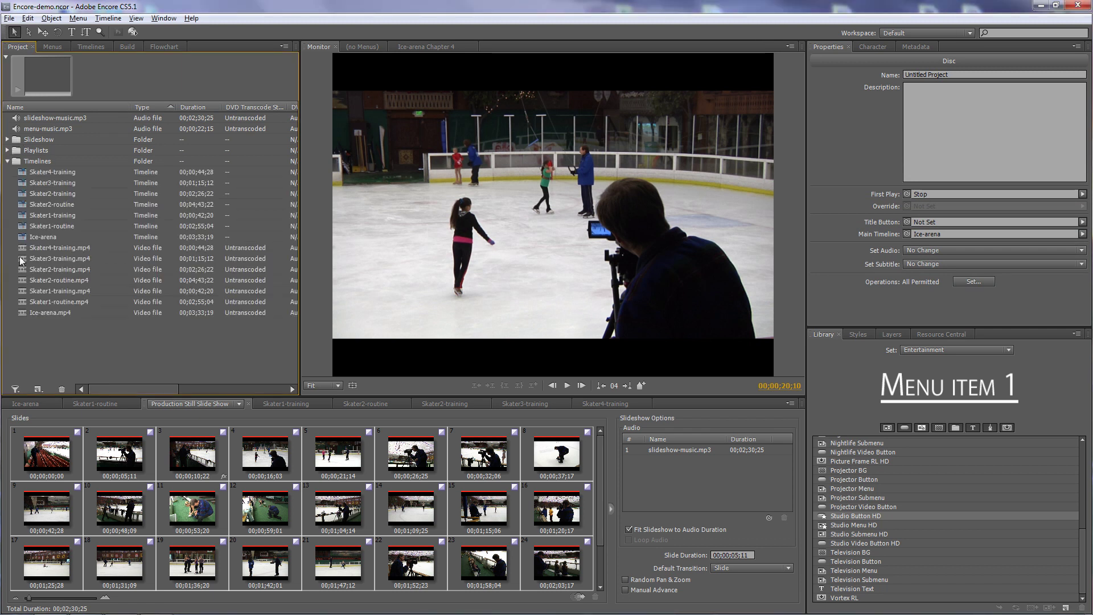
pyautogui.click(7, 162)
pyautogui.click(8, 150)
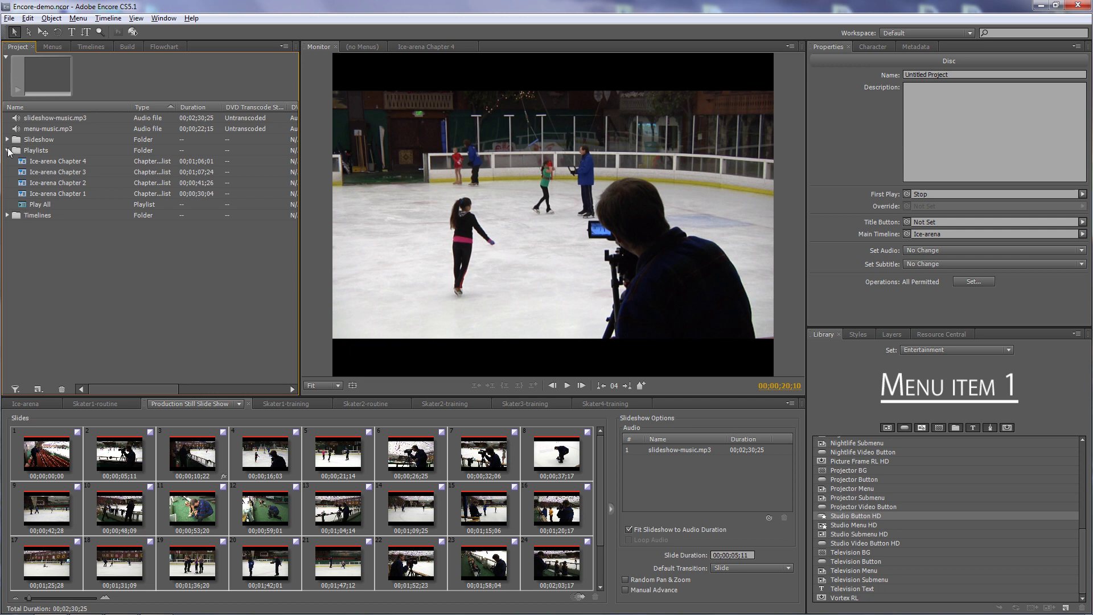
pyautogui.click(7, 149)
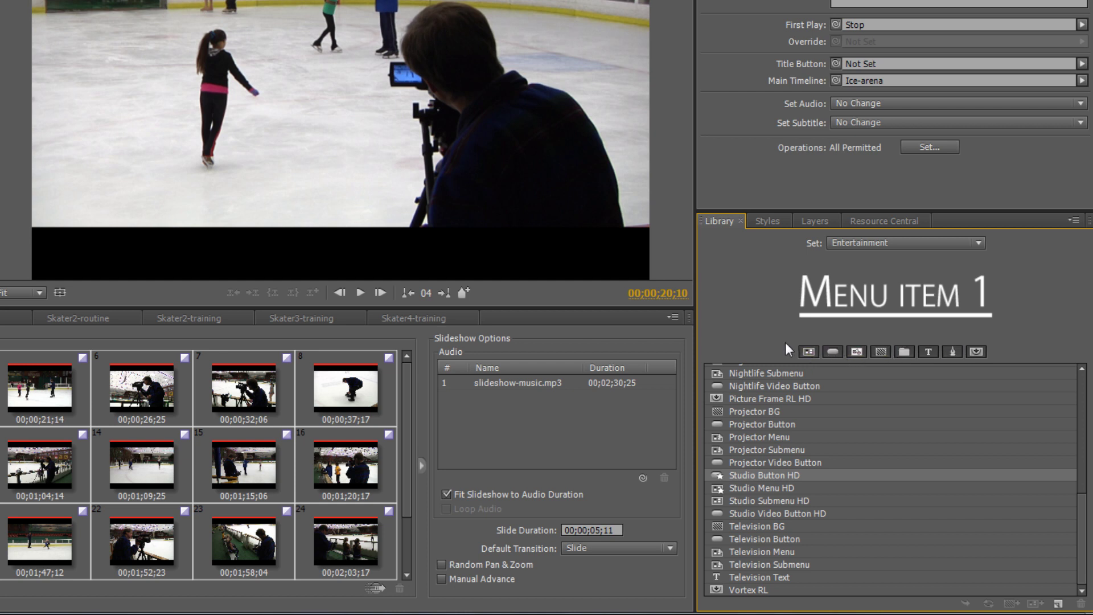
# Filter the Library to menu templates from the Entertainment set
pyautogui.click(807, 351)
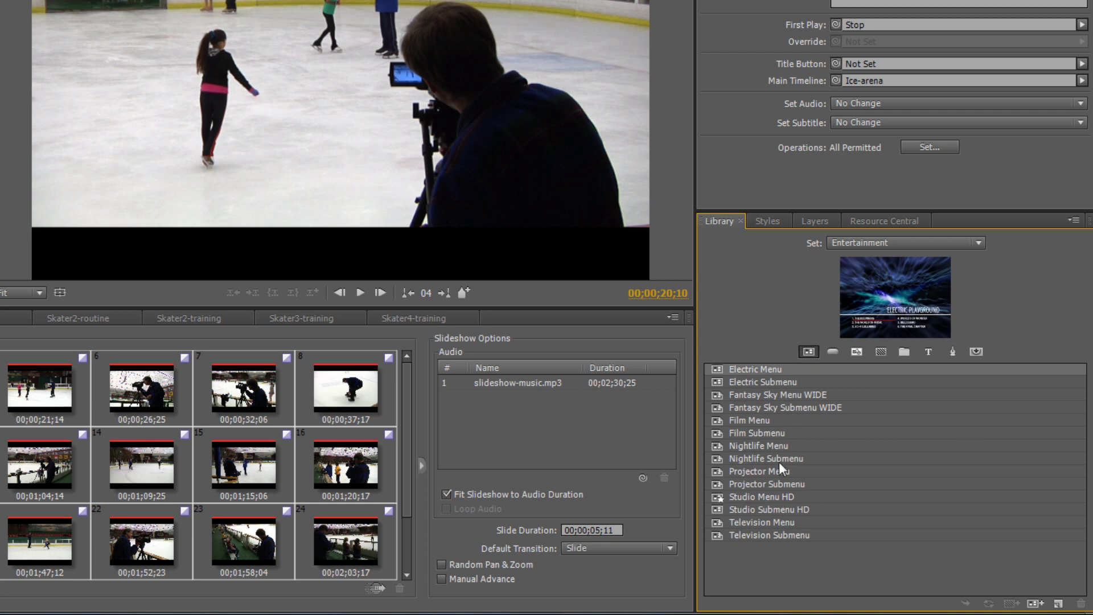
pyautogui.click(978, 241)
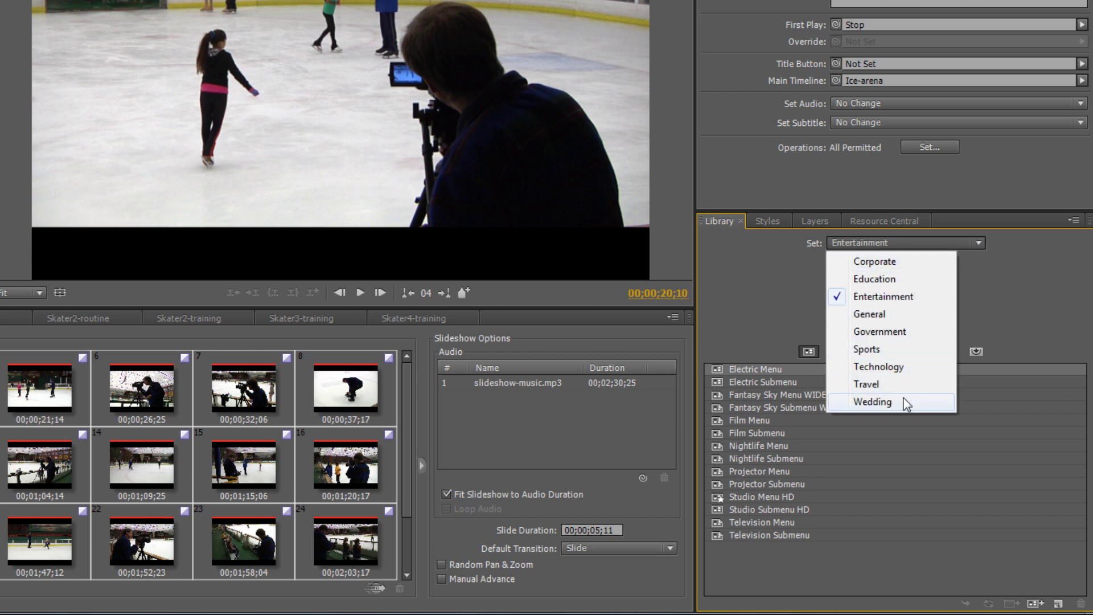
pyautogui.click(867, 297)
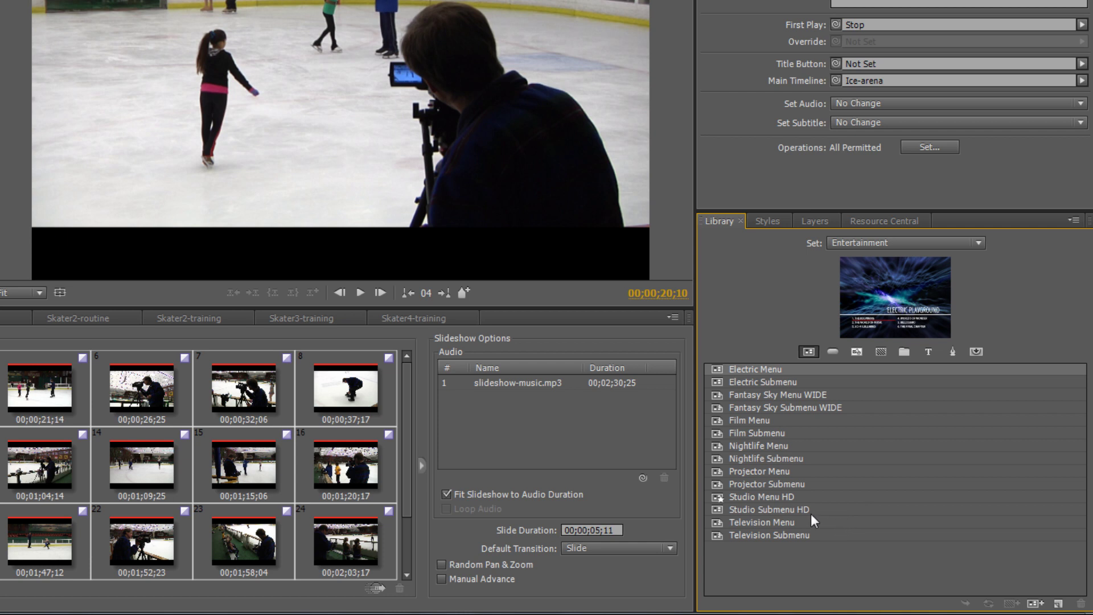
# Preview Studio Menu HD, Studio Submenu HD and Projector Menu, ending on Studio Menu HD
pyautogui.click(736, 499)
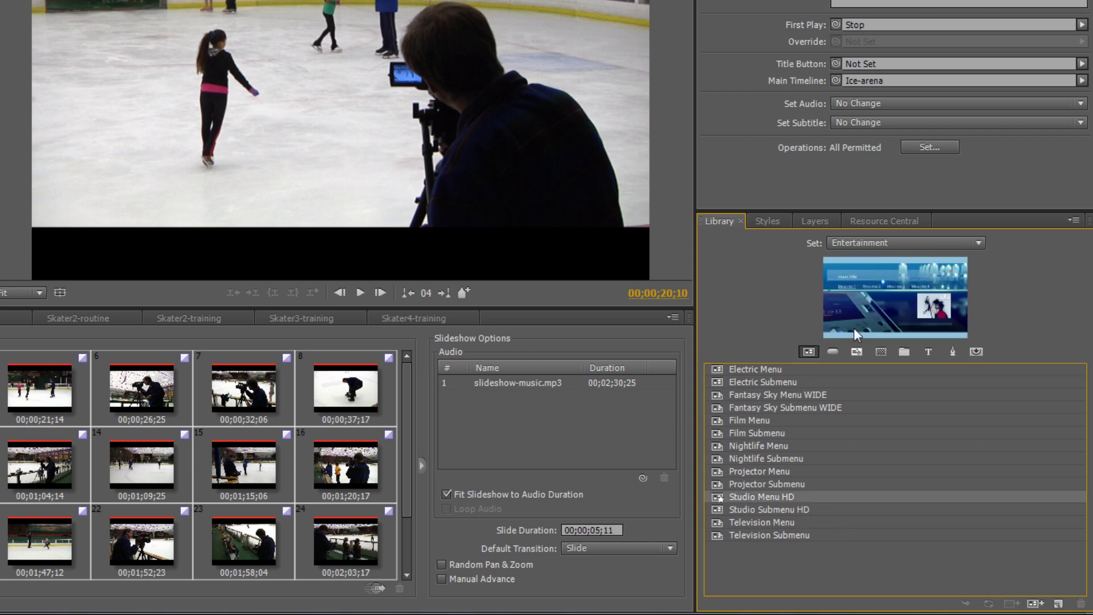
pyautogui.click(741, 509)
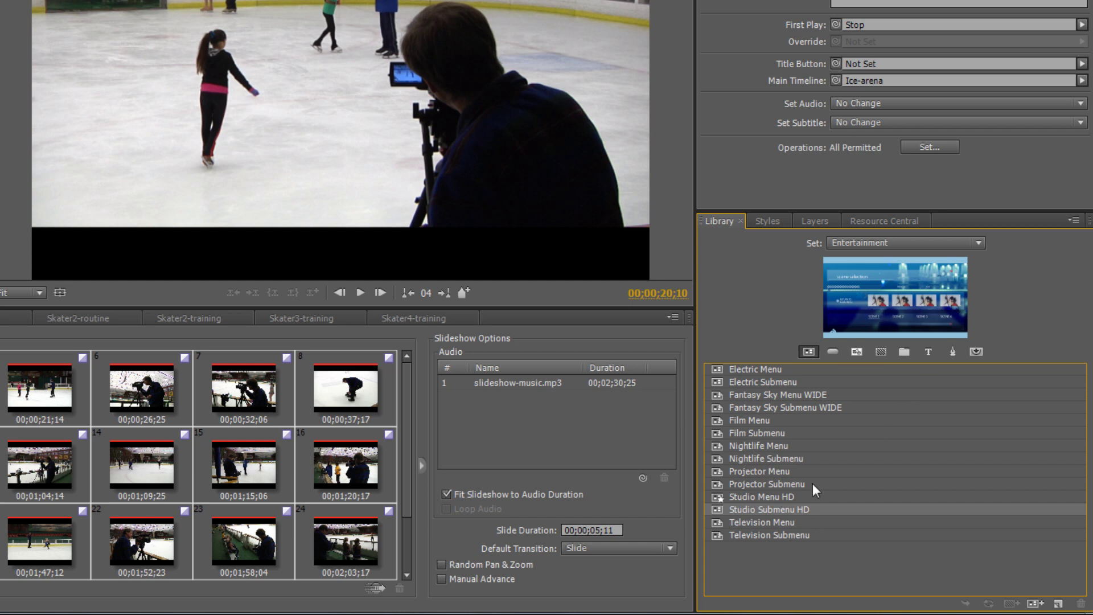
pyautogui.click(747, 471)
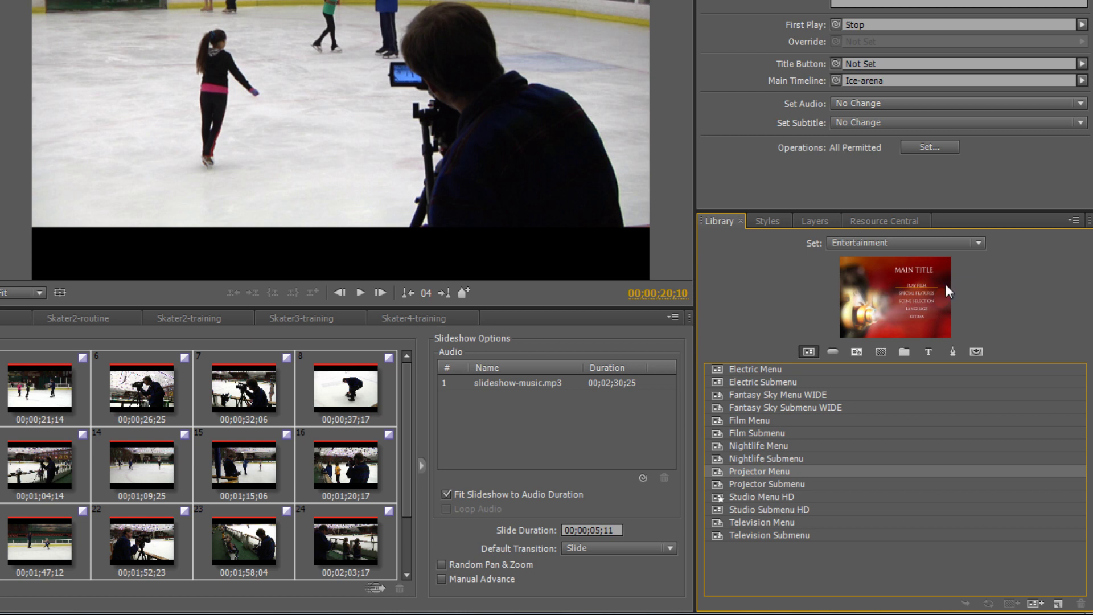
pyautogui.click(719, 494)
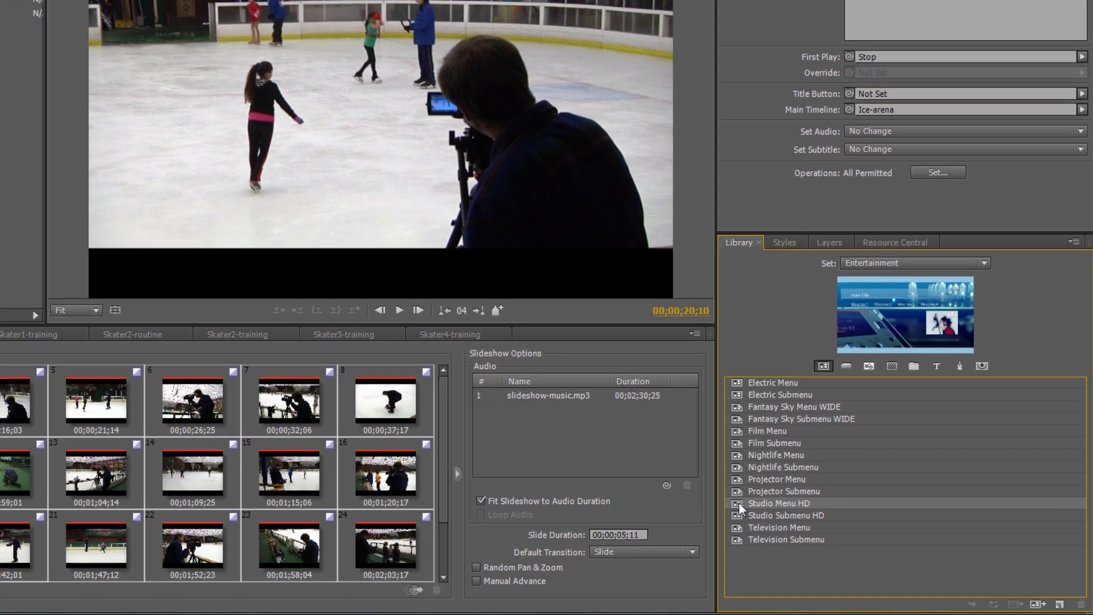
# Create Studio Menu HD 3 from the Studio Menu HD template and open it for editing
pyautogui.doubleClick(721, 494)
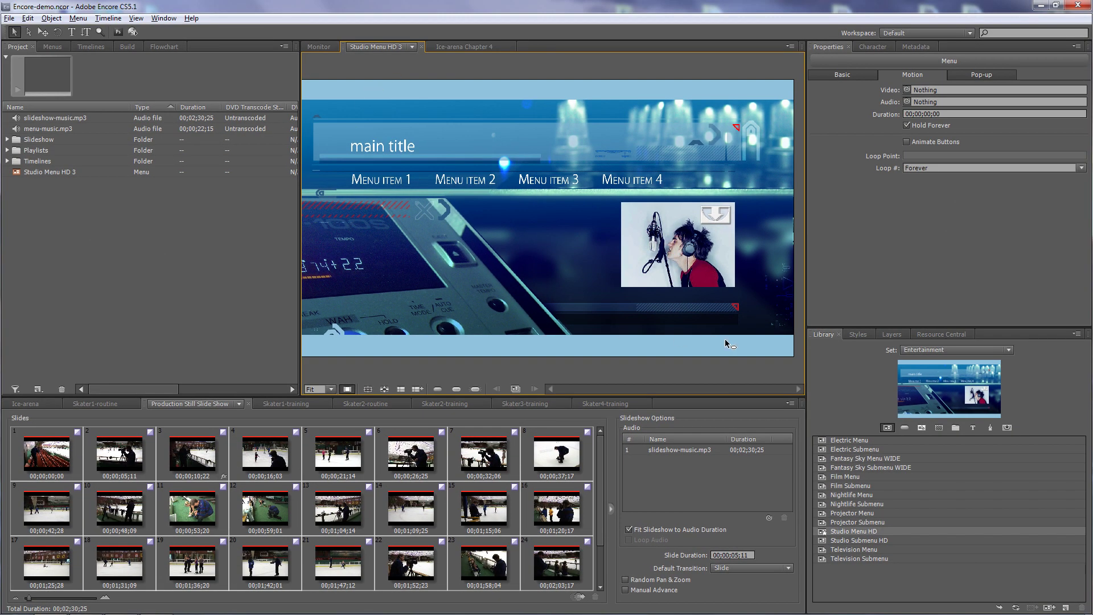
pyautogui.click(52, 46)
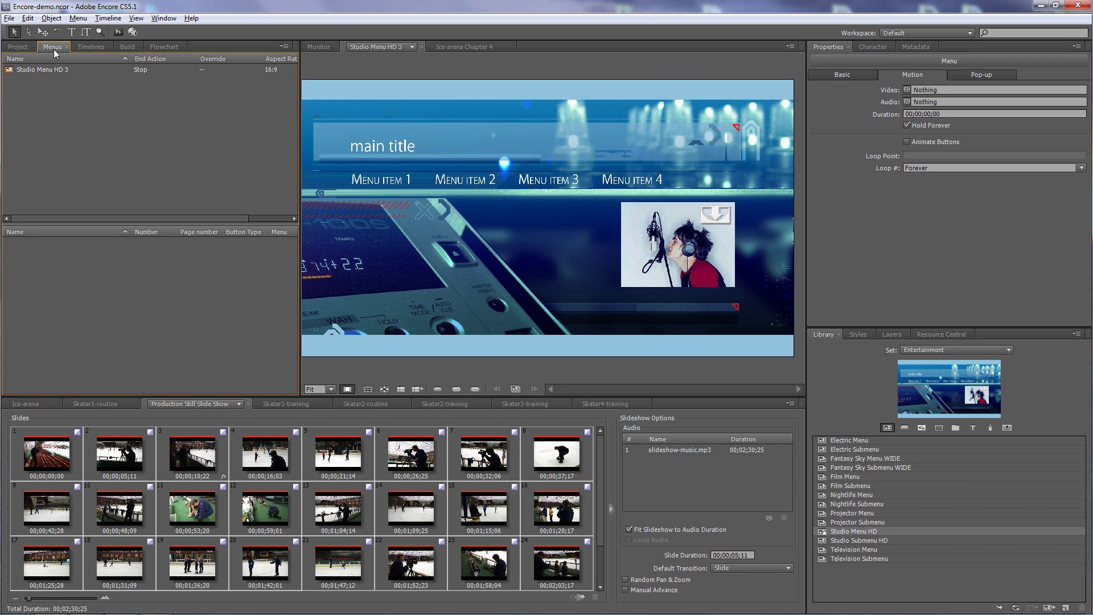
pyautogui.click(28, 50)
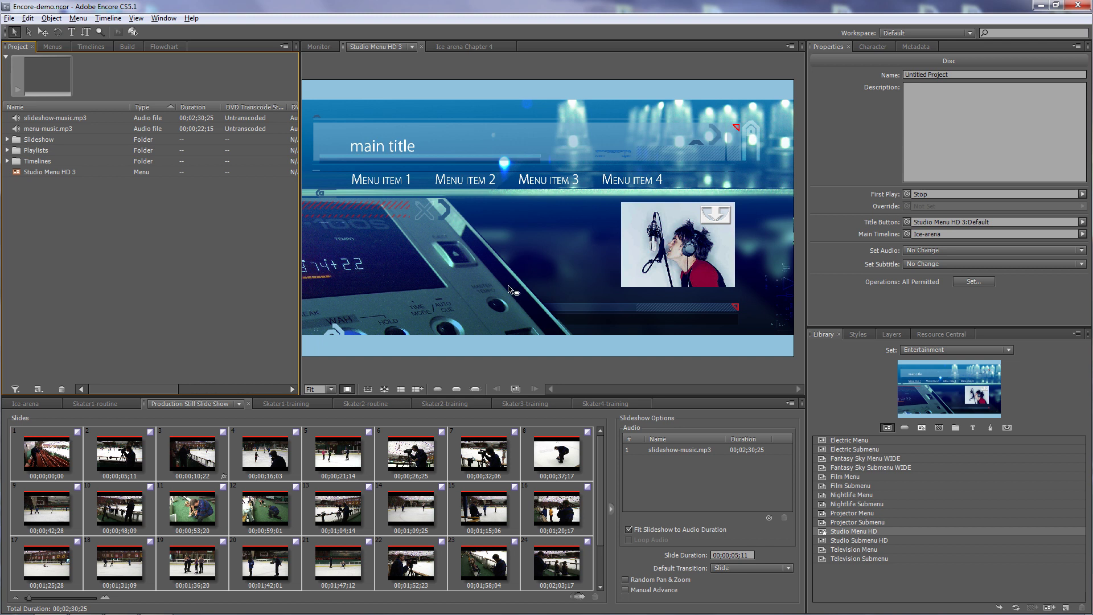
pyautogui.click(412, 47)
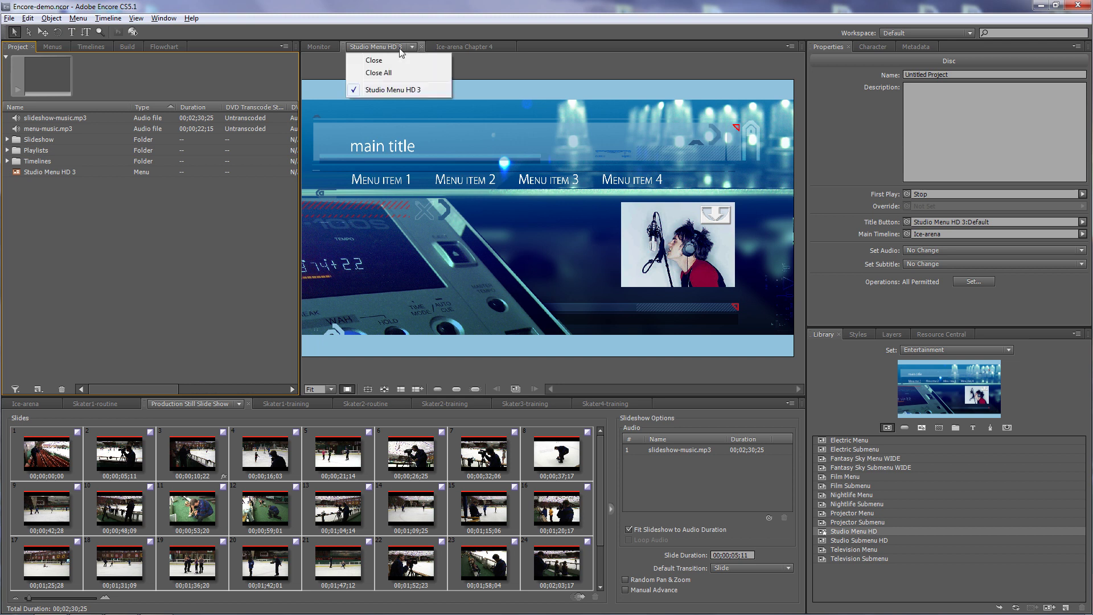
pyautogui.click(463, 70)
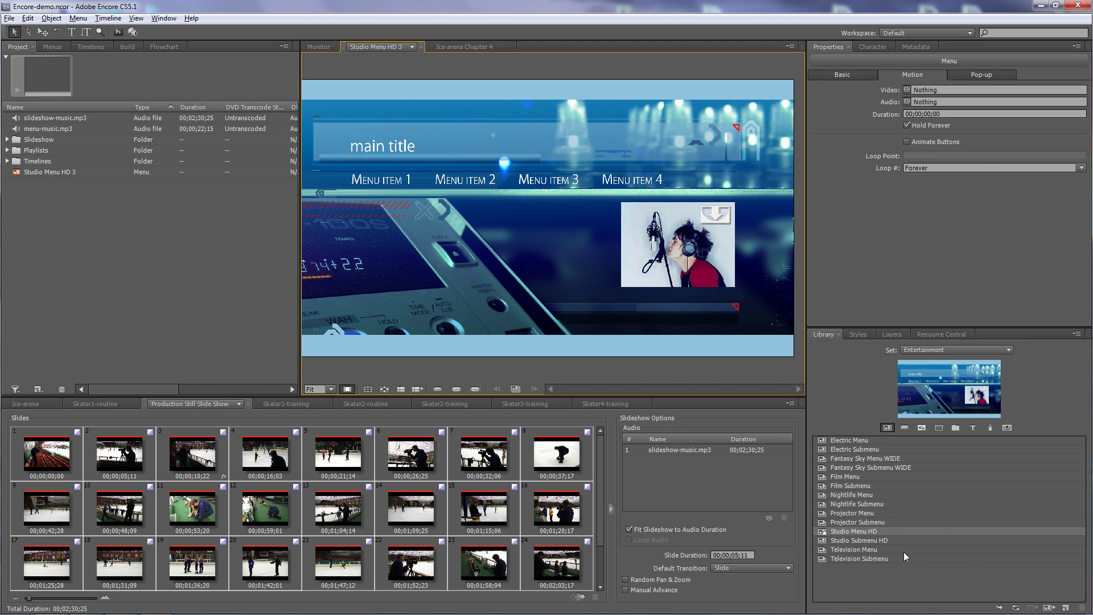
# Create Studio Submenu HD 3 and 4 from the Studio Submenu HD template
pyautogui.click(825, 541)
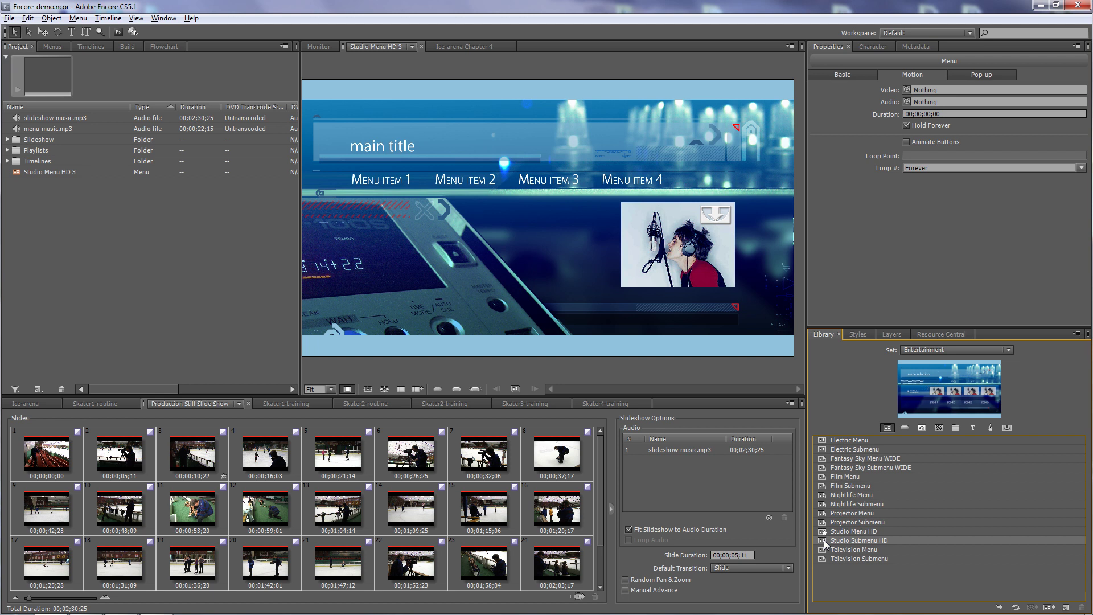
pyautogui.doubleClick(824, 541)
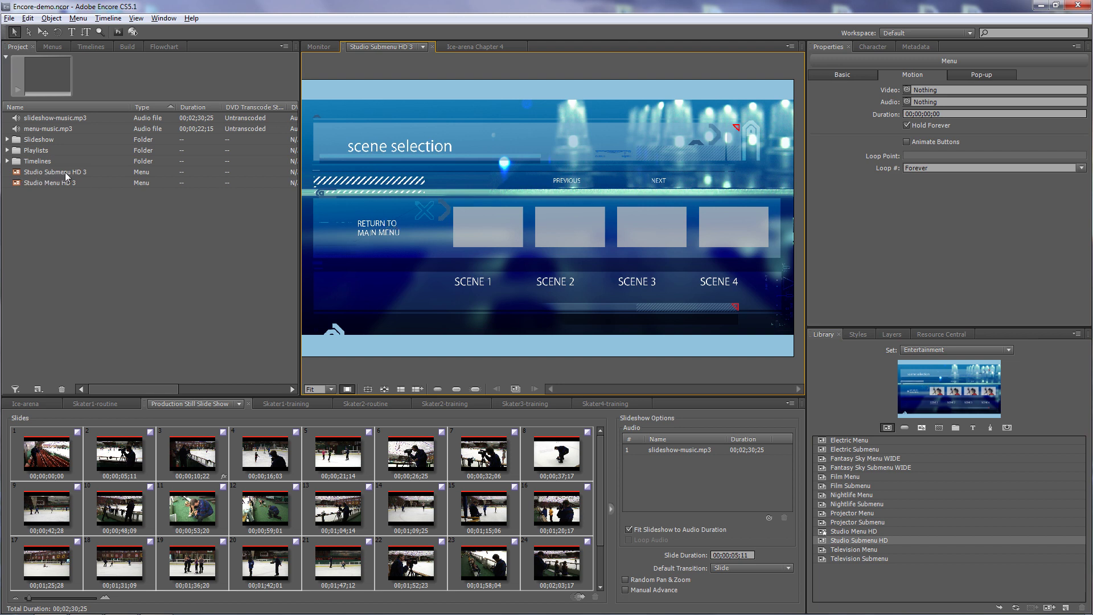
pyautogui.doubleClick(822, 543)
# Rename Studio Menu HD 3 to 'Main Menu'
pyautogui.click(27, 194)
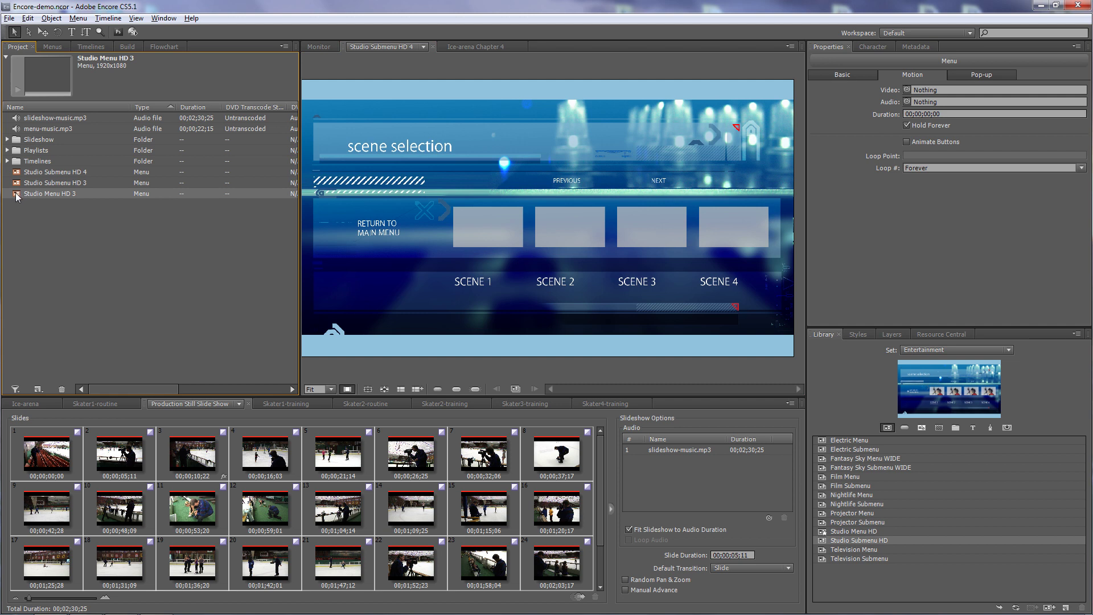
pyautogui.click(863, 74)
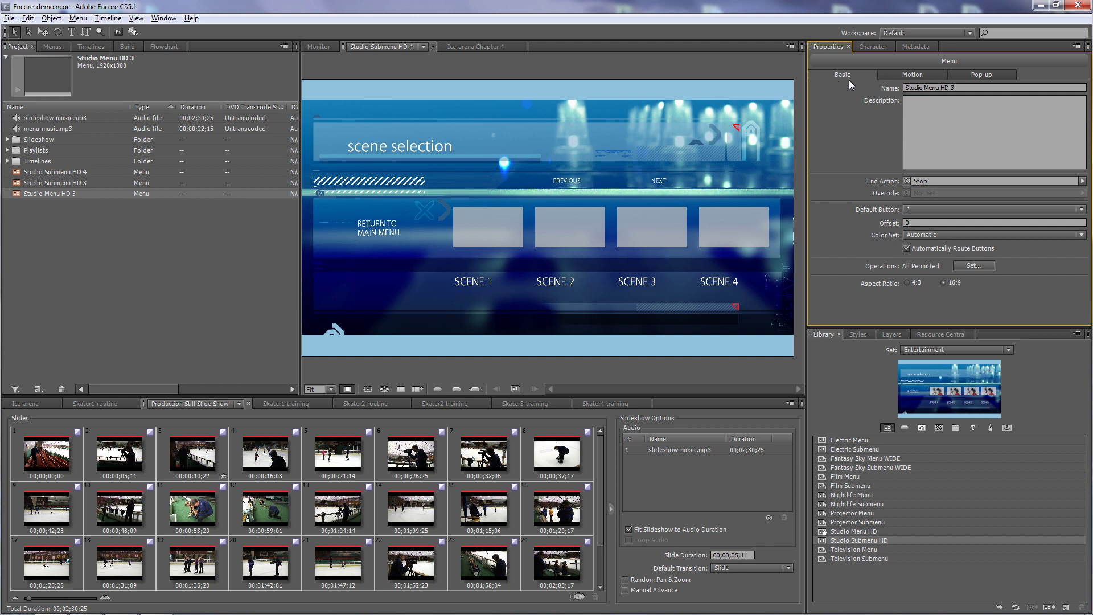
pyautogui.moveTo(960, 88); pyautogui.dragTo(887, 90)
pyautogui.write('Main Menu')
pyautogui.press('Return')
# Rename Studio Submenu HD 3 to 'Scene Selection'
pyautogui.click(29, 183)
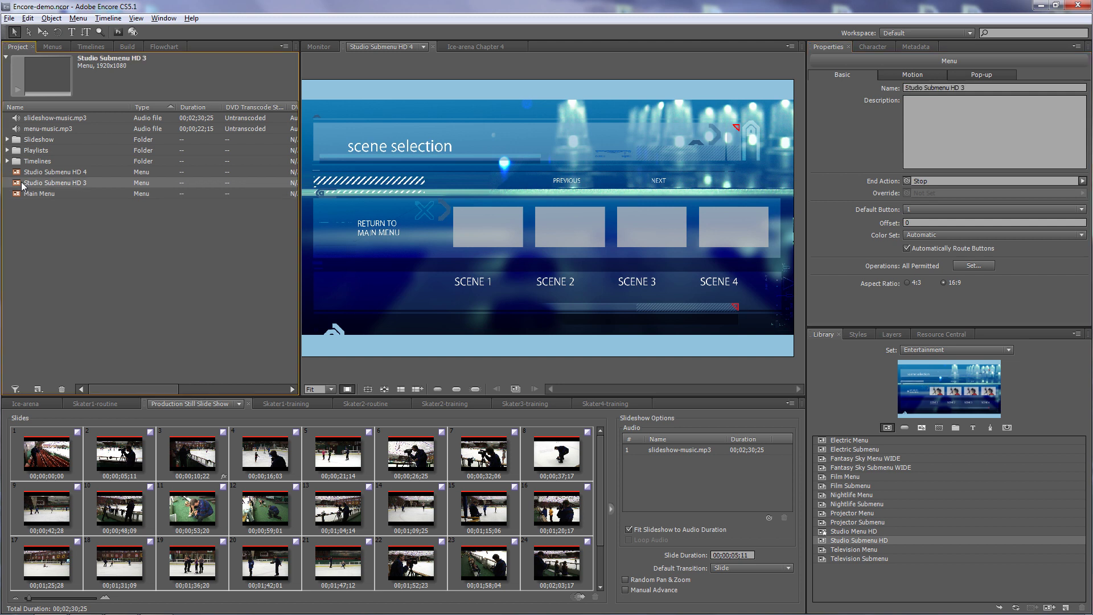
pyautogui.click(979, 88)
pyautogui.write('Scene S')
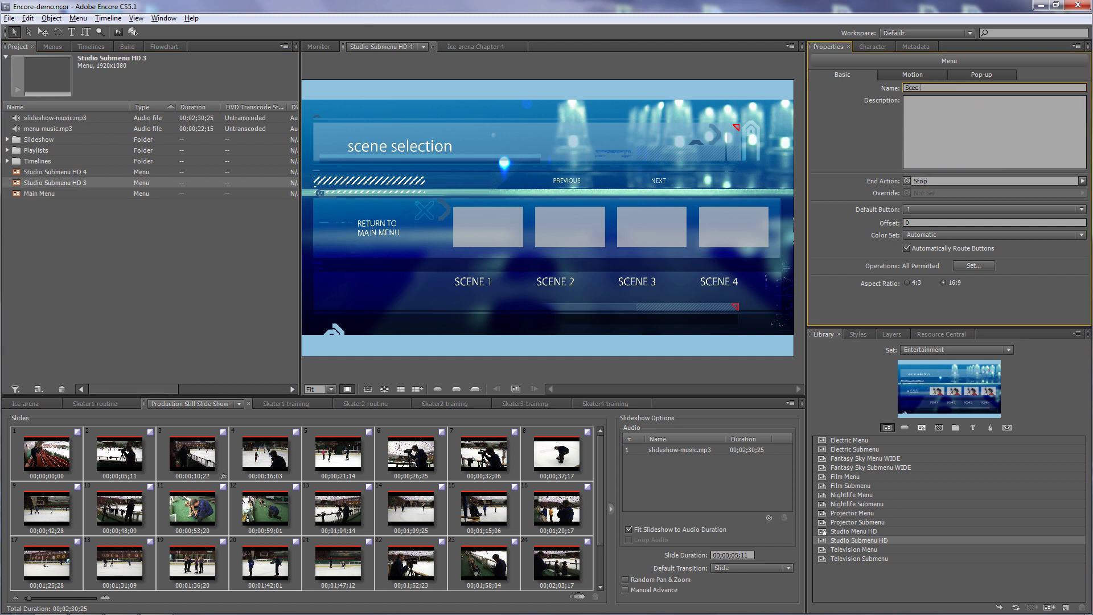
pyautogui.write('election')
pyautogui.click(28, 172)
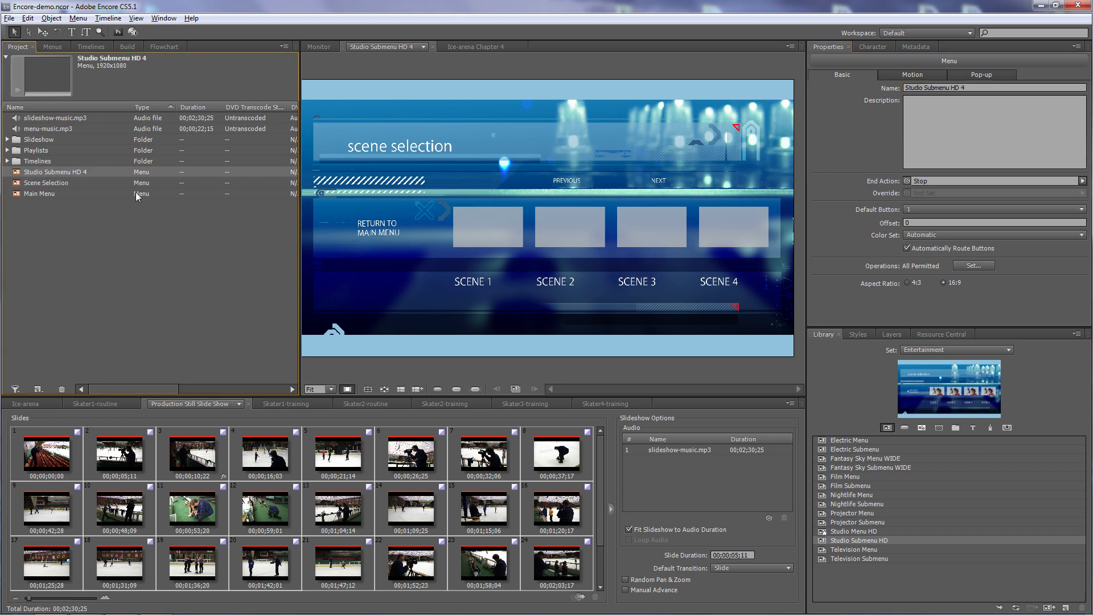
# Rename Studio Submenu HD 4 to 'Skaters'
pyautogui.click(941, 88)
pyautogui.hotkey('shift', 'End')
pyautogui.moveTo(938, 89); pyautogui.dragTo(897, 86)
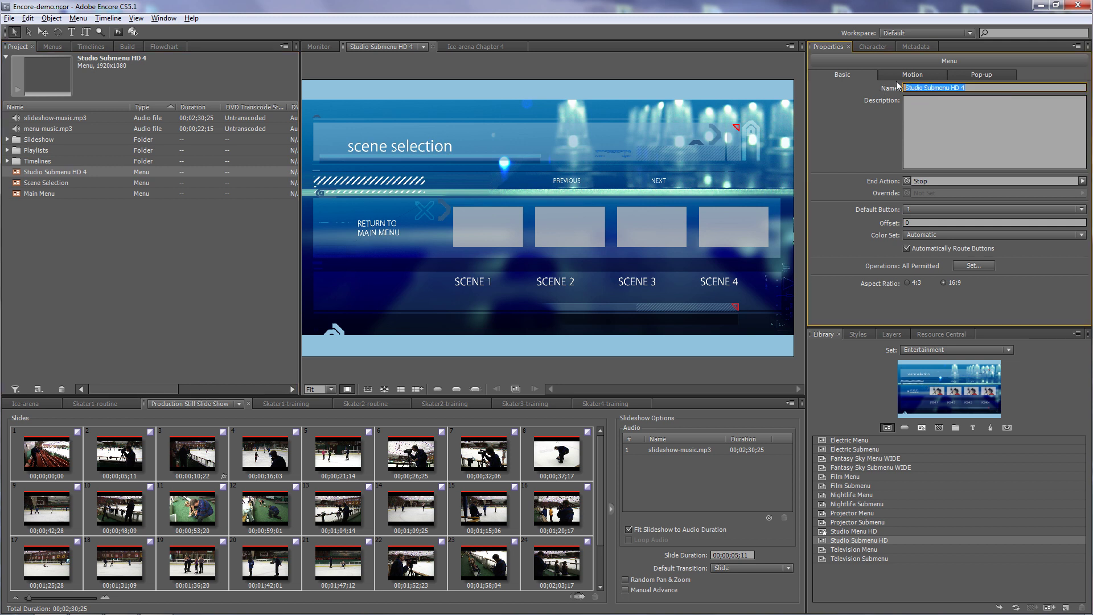
pyautogui.write('Skaters')
pyautogui.press('Return')
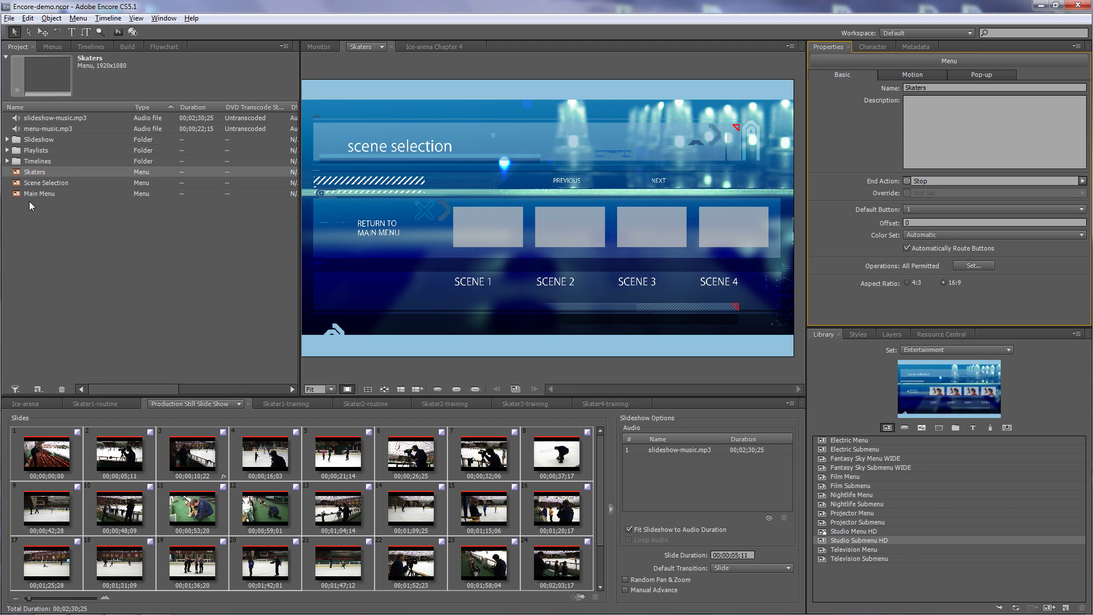
# Create a project folder named 'Menus' and select the three menus to move into it
pyautogui.click(43, 215)
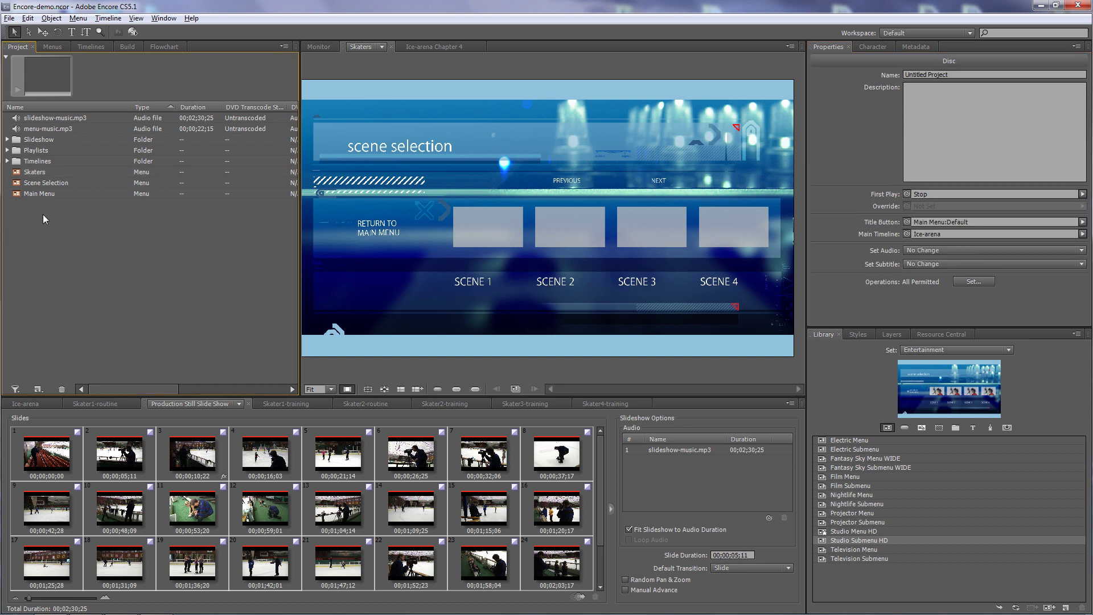
pyautogui.click(39, 389)
pyautogui.click(55, 403)
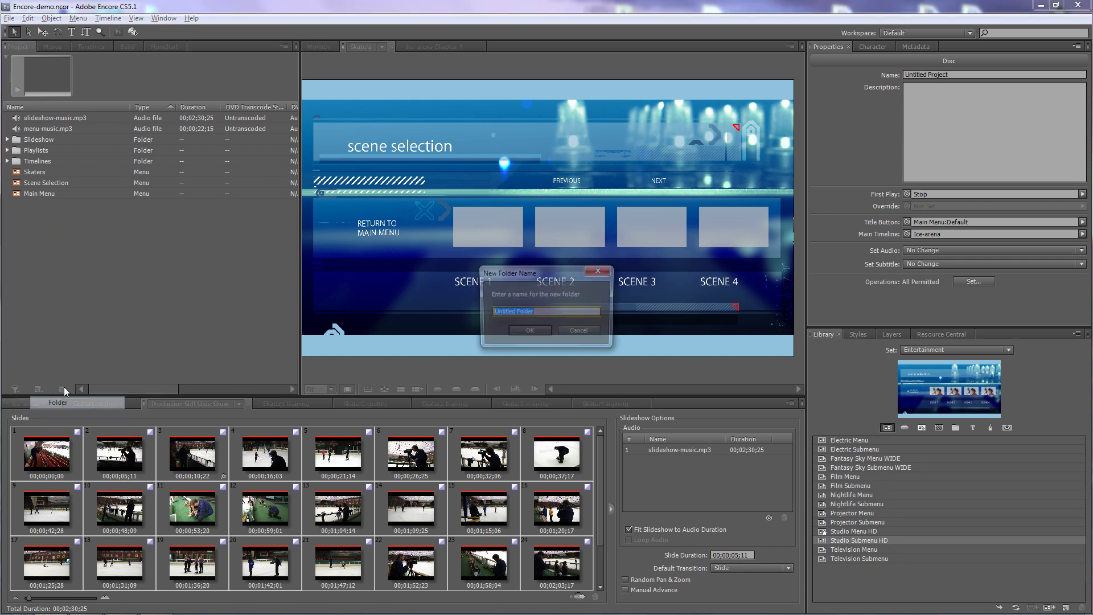
pyautogui.write('Menus')
pyautogui.press('Return')
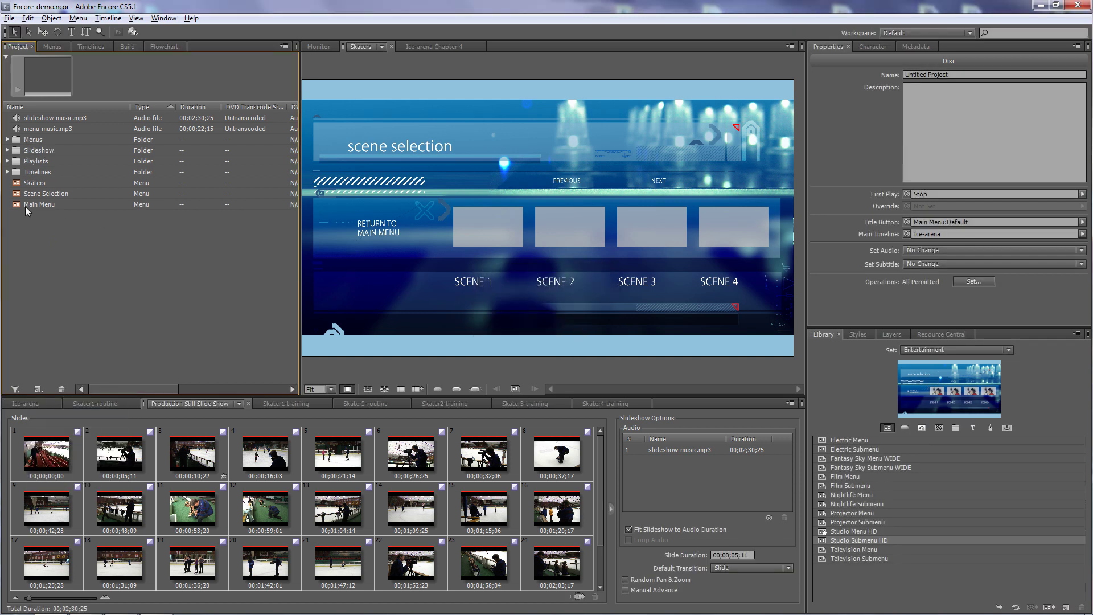
pyautogui.moveTo(66, 241); pyautogui.dragTo(10, 142)
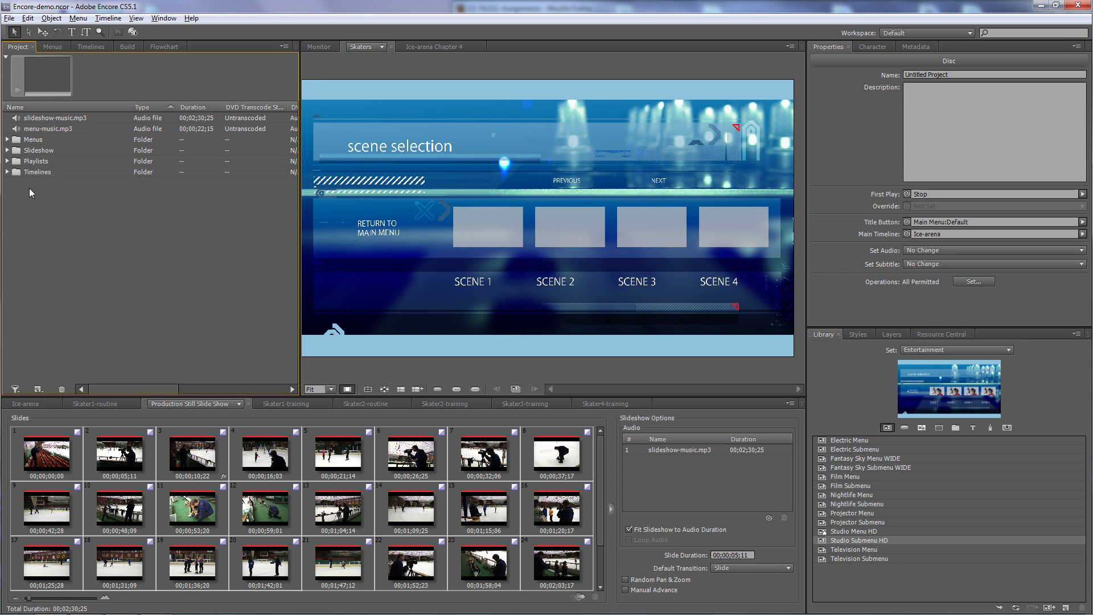
# Drop menu-music.mp3 onto the Skaters menu as its audio
pyautogui.click(20, 131)
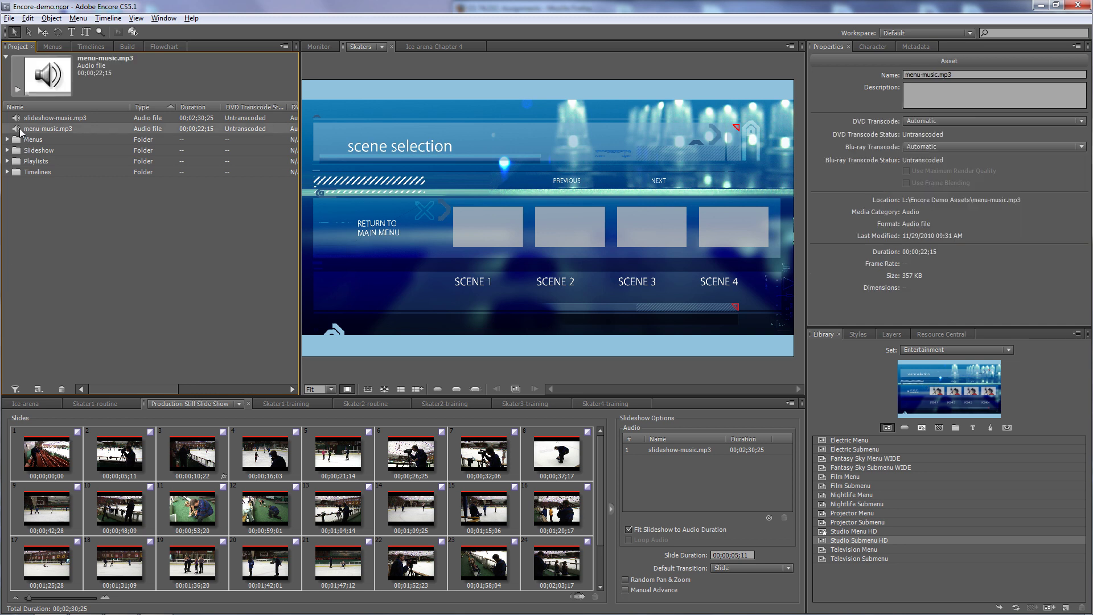
pyautogui.moveTo(21, 131); pyautogui.dragTo(358, 274)
pyautogui.moveTo(373, 282); pyautogui.dragTo(375, 282)
# Link menu-music.mp3 as Scene Selection's audio and add it to Main Menu too
pyautogui.click(7, 140)
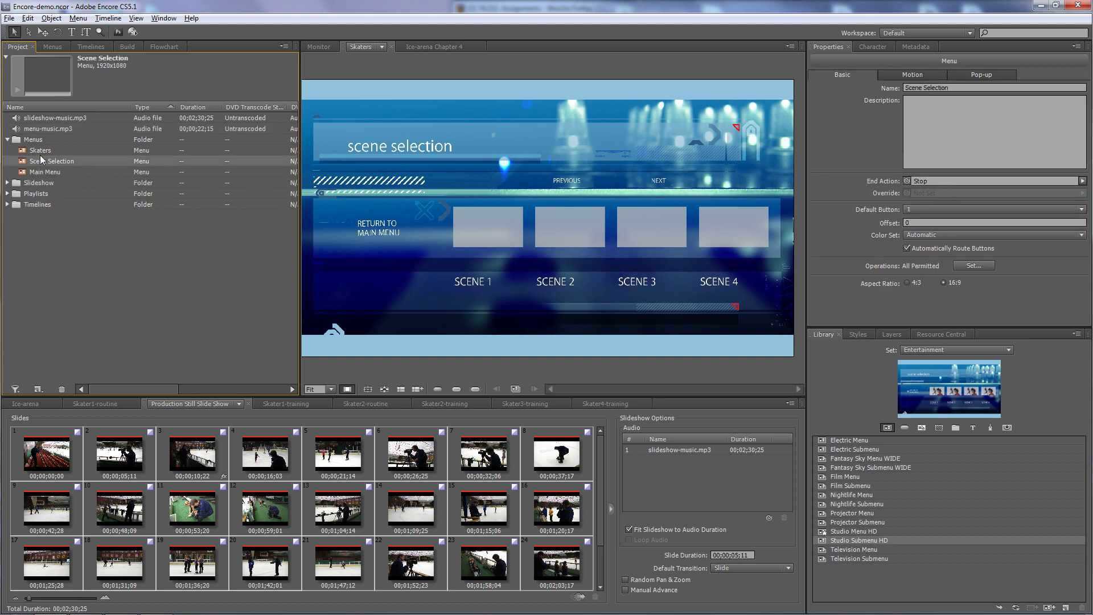
pyautogui.click(41, 151)
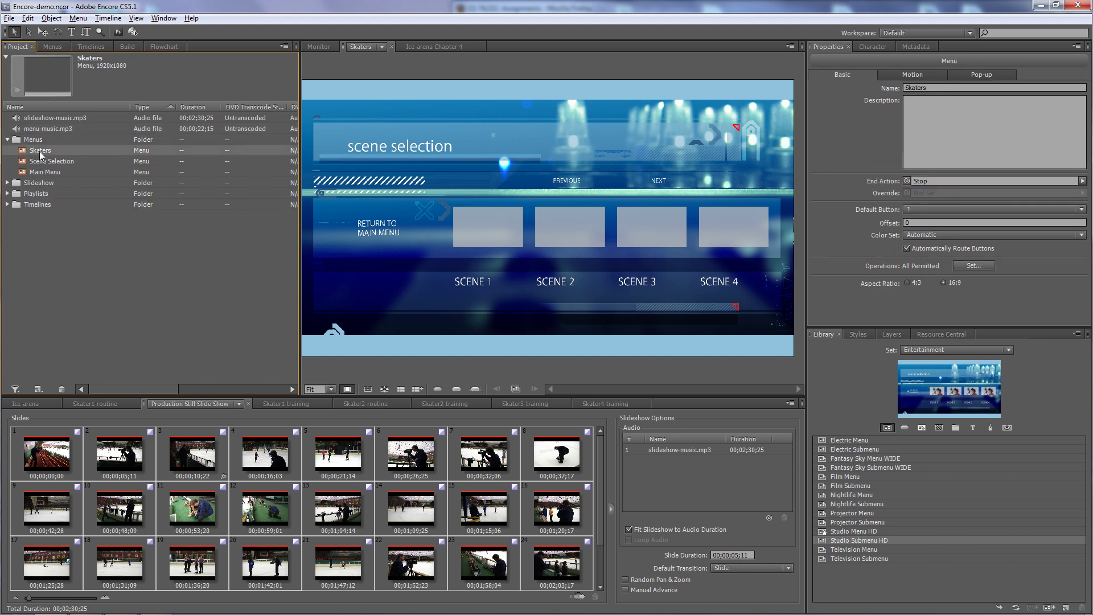
pyautogui.click(923, 76)
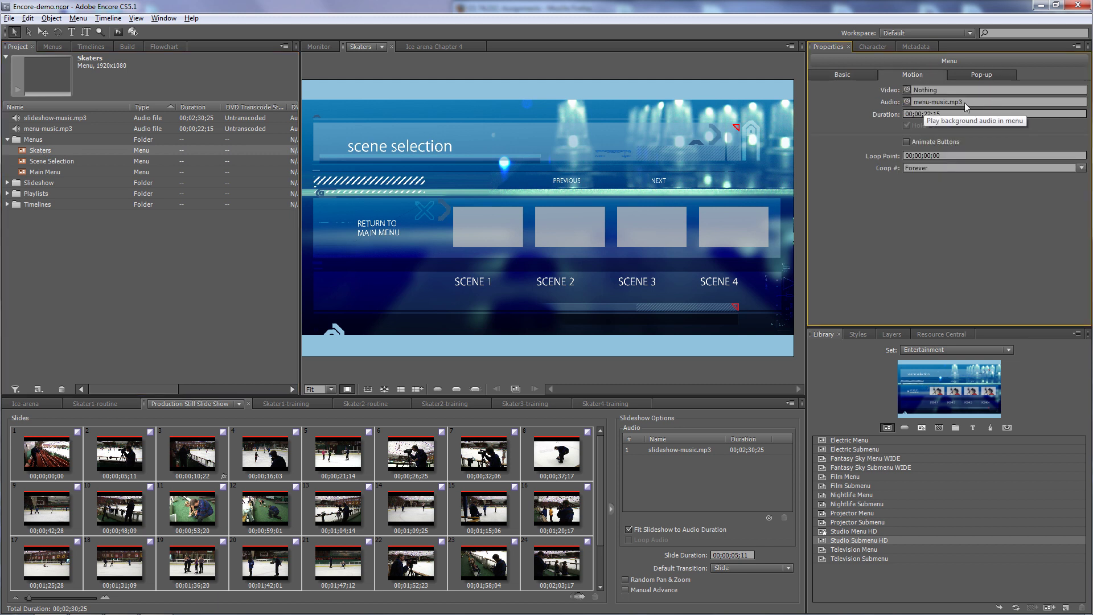
pyautogui.click(25, 162)
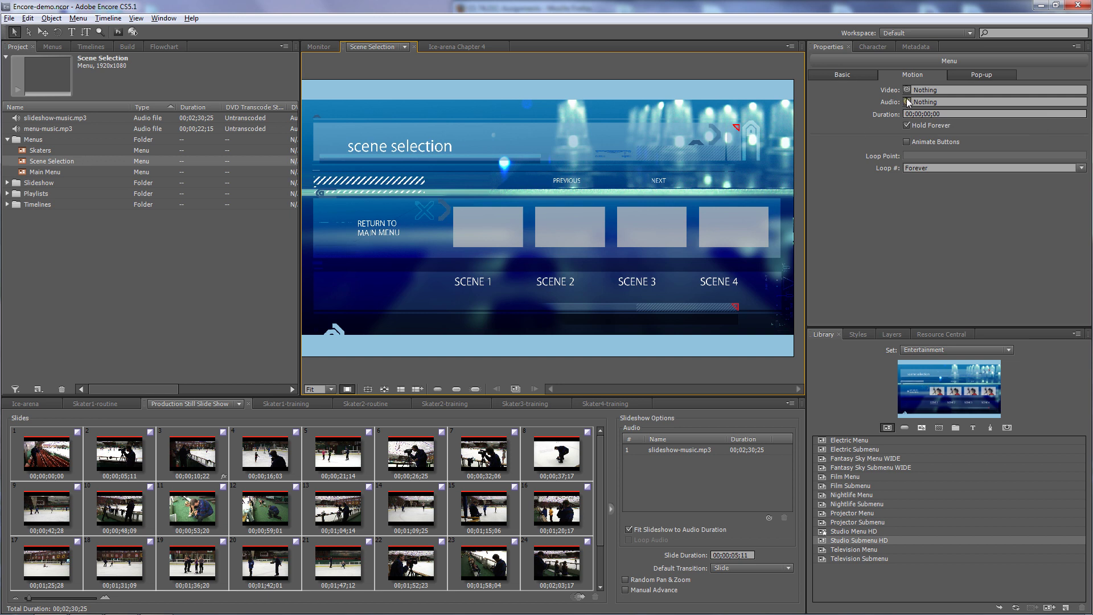
pyautogui.moveTo(908, 102); pyautogui.dragTo(52, 130)
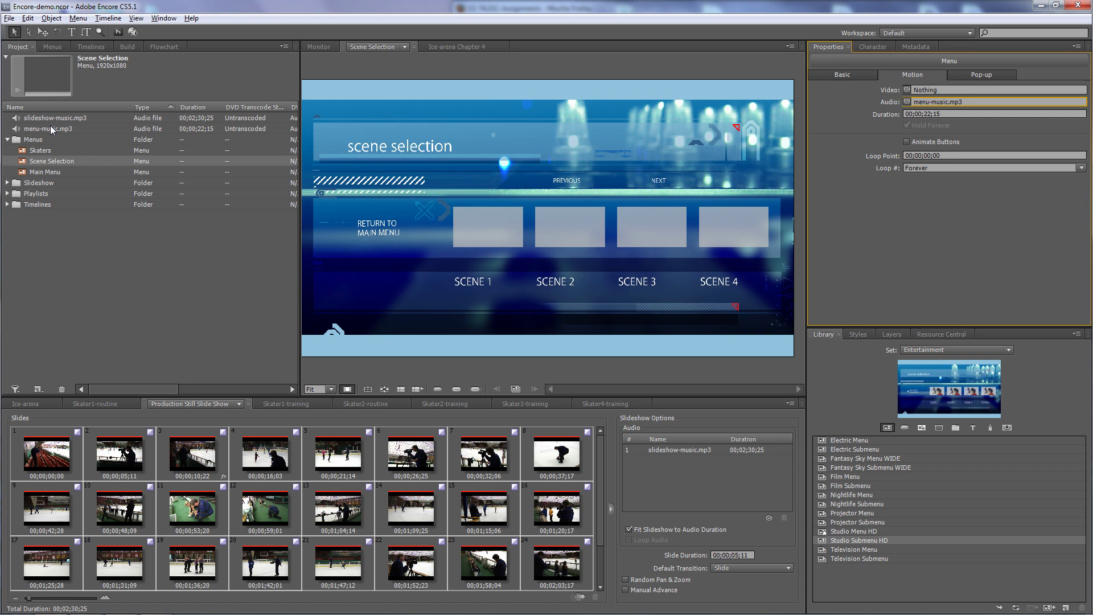
pyautogui.doubleClick(28, 173)
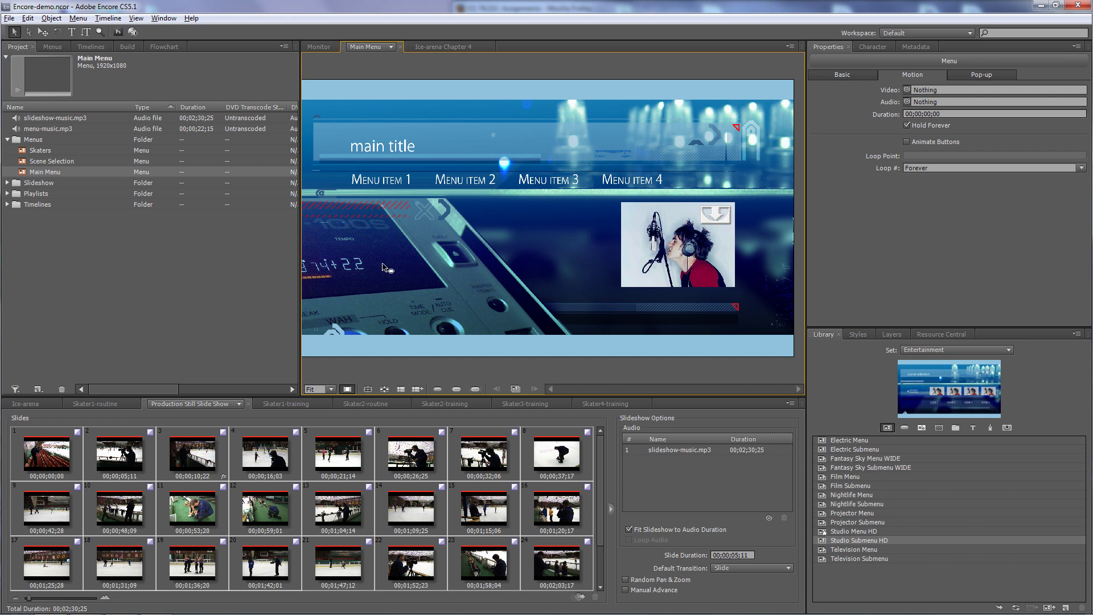
pyautogui.moveTo(387, 267); pyautogui.dragTo(531, 305)
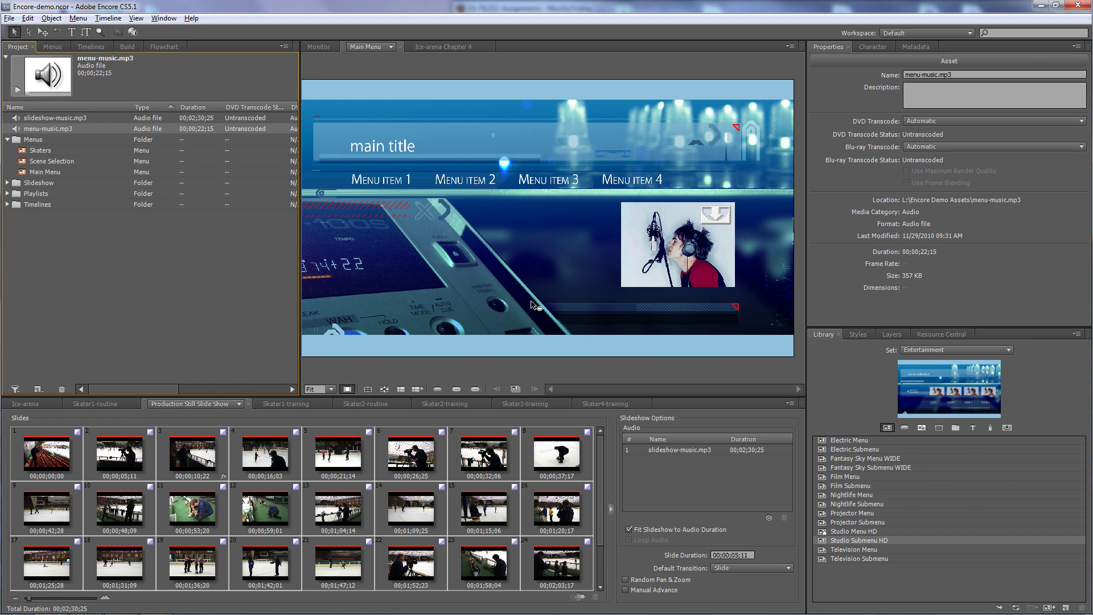
pyautogui.click(11, 139)
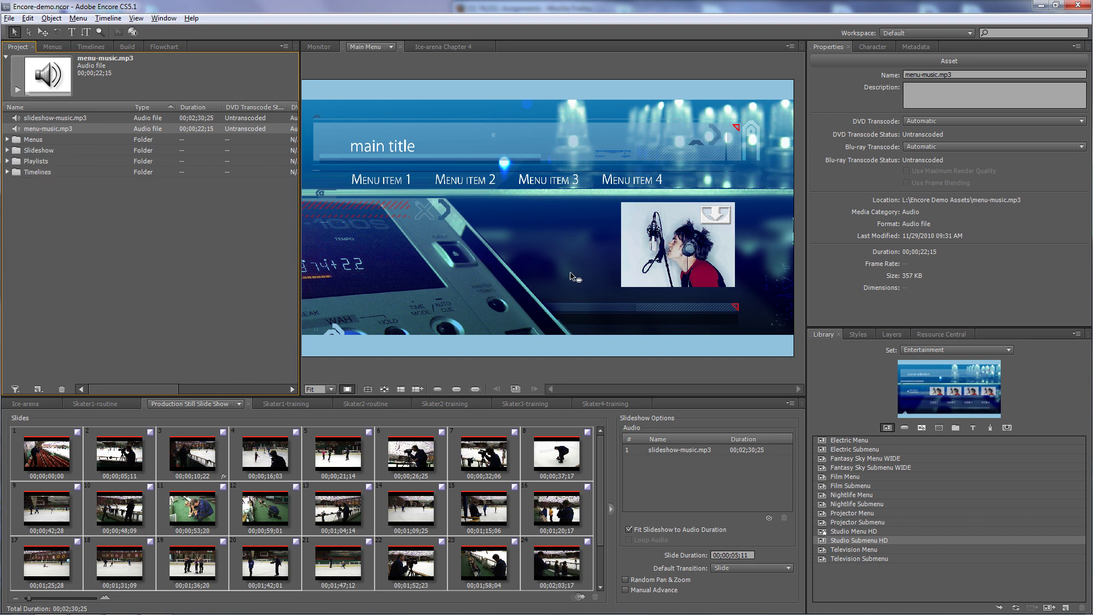
pyautogui.rightClick(546, 243)
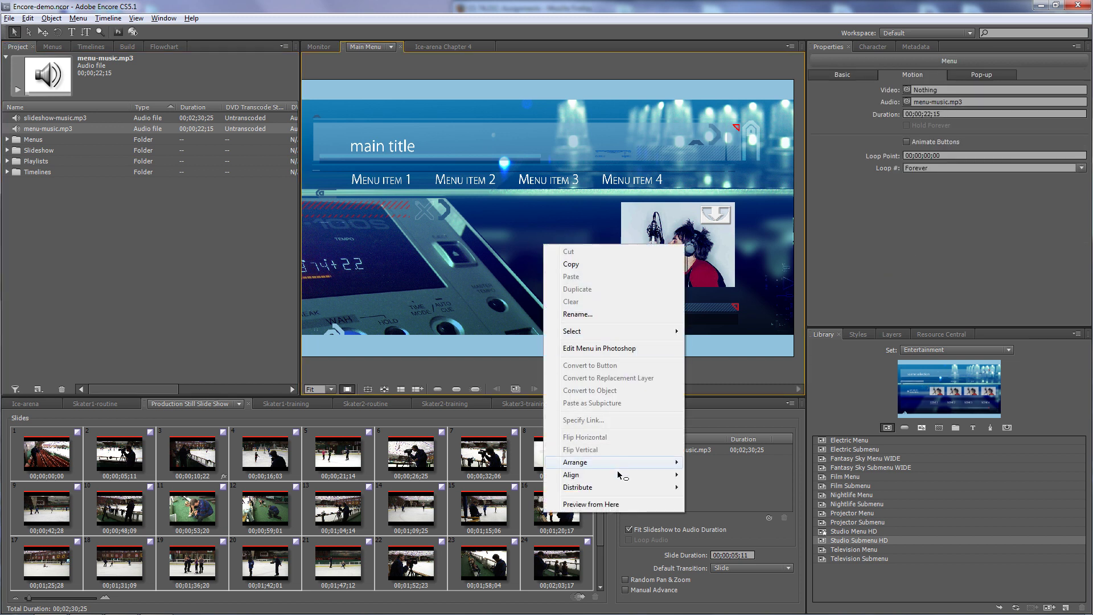
pyautogui.click(618, 506)
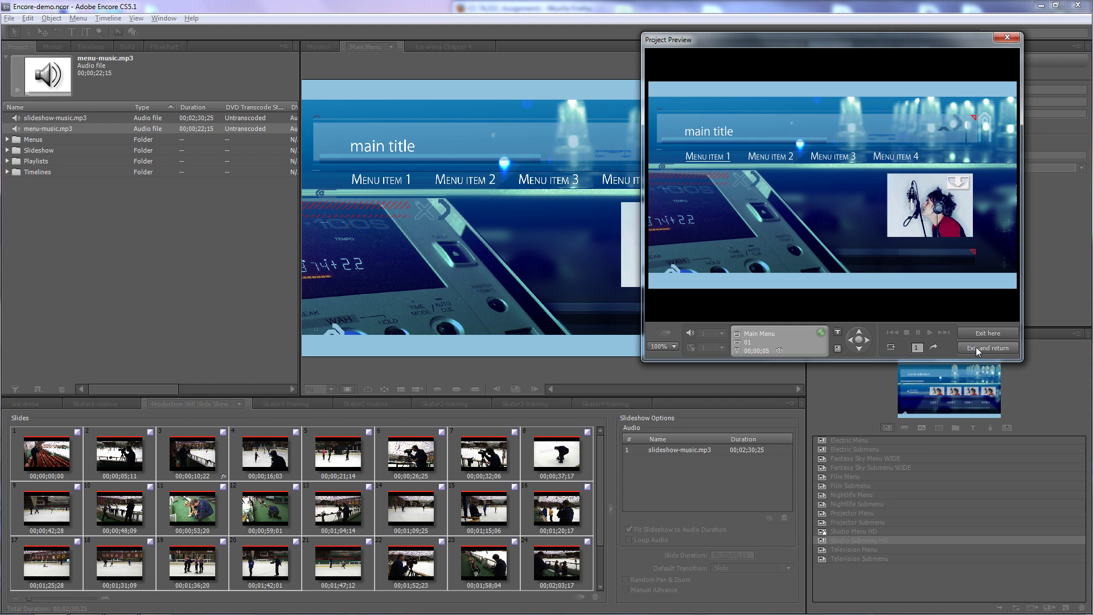
pyautogui.click(978, 347)
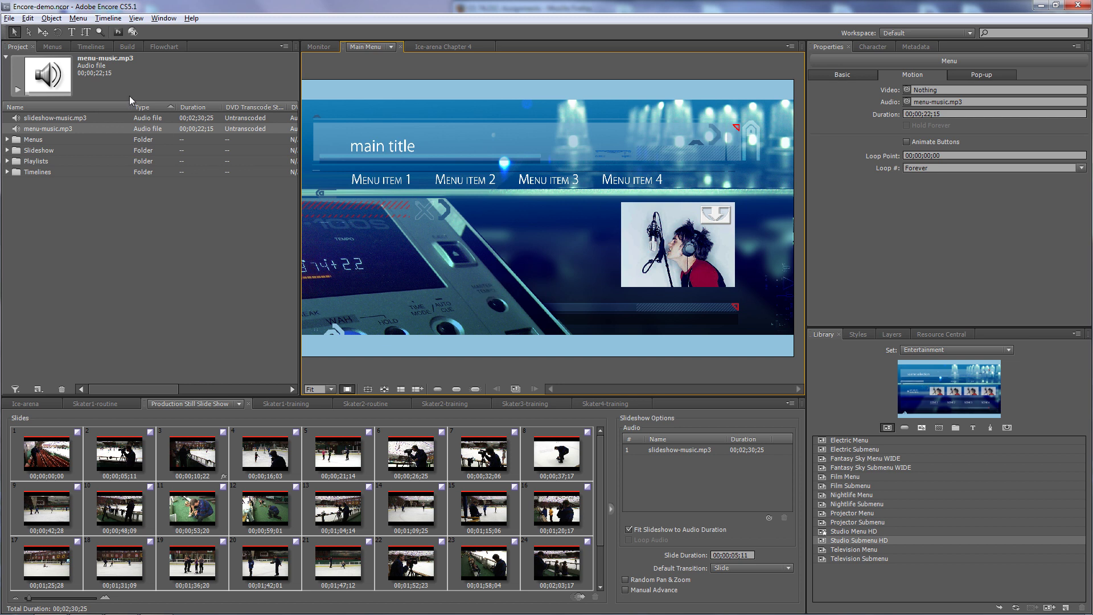
# Change the Main Menu's heading text to 'Main Menu'
pyautogui.click(71, 33)
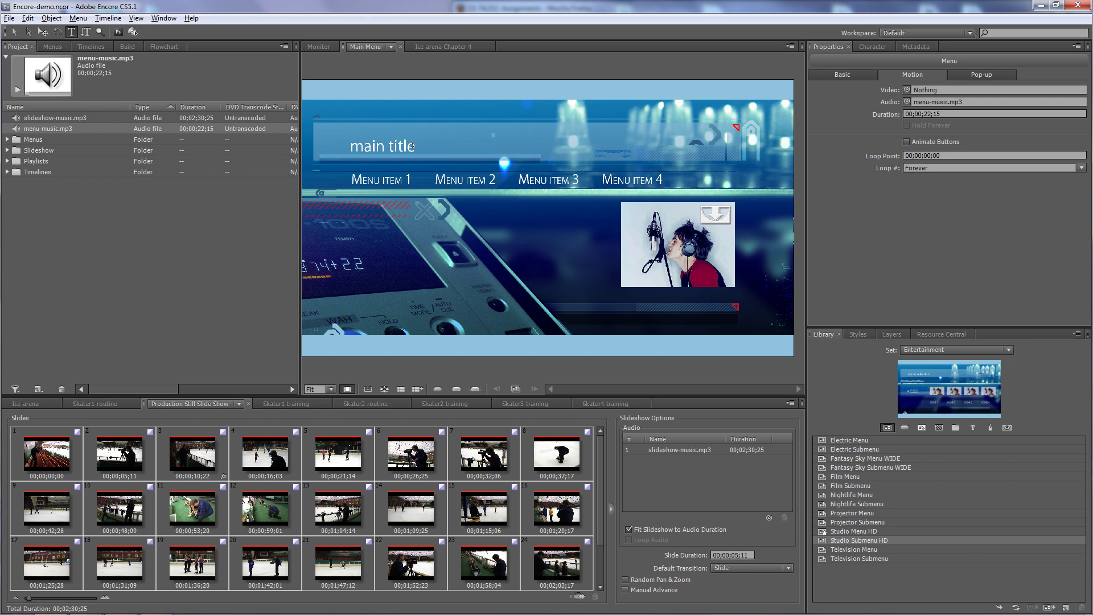
pyautogui.moveTo(415, 146); pyautogui.dragTo(351, 147)
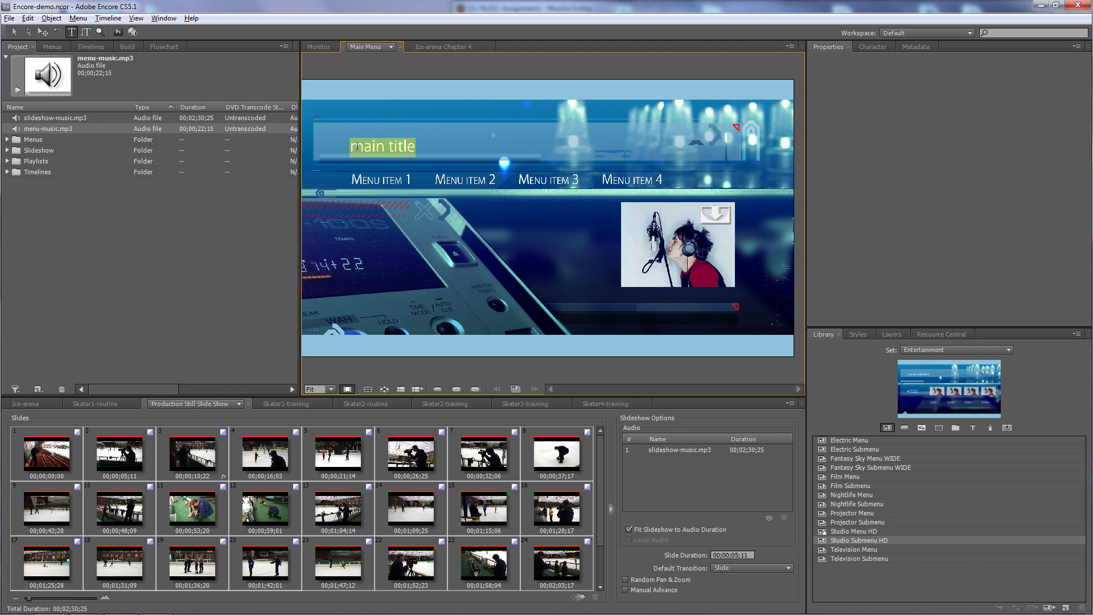
pyautogui.write('Main ')
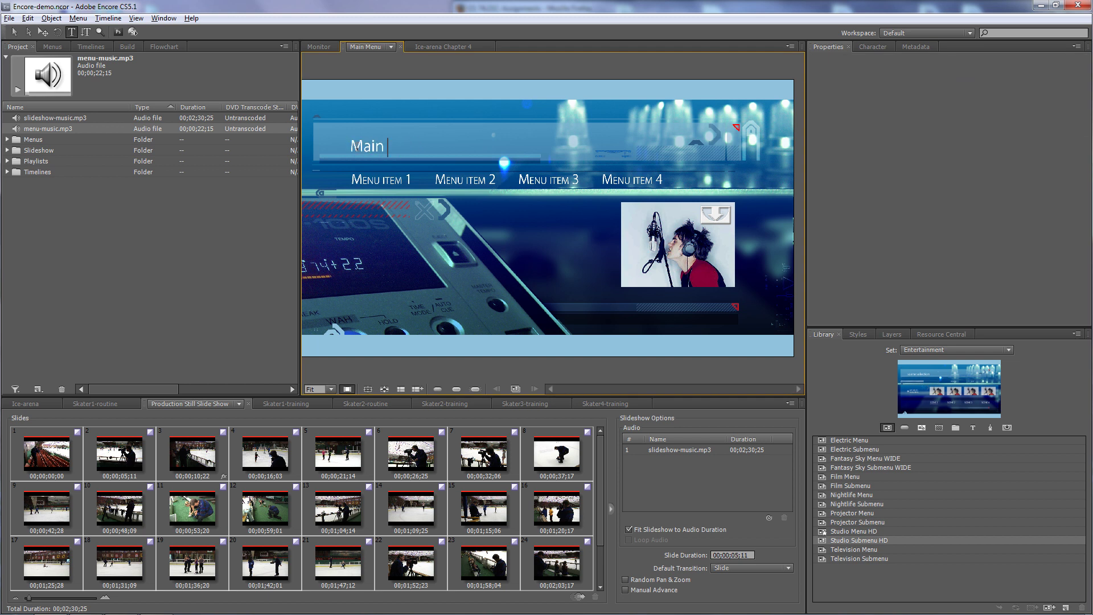
pyautogui.write('Menu')
# Change the Skaters menu's heading text to 'Skaters'
pyautogui.click(391, 47)
pyautogui.click(390, 93)
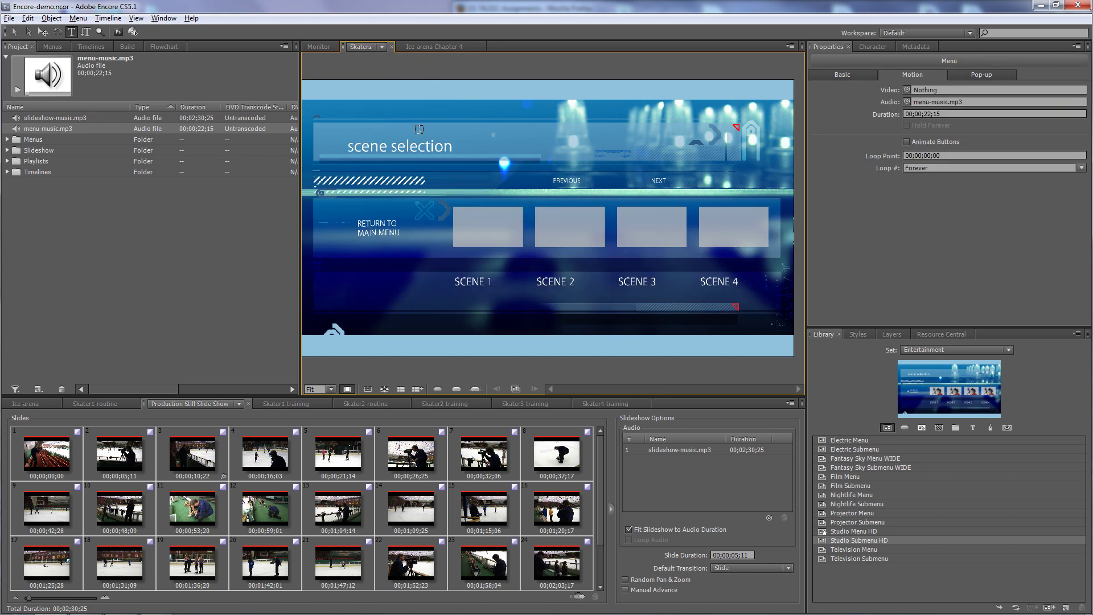
pyautogui.click(449, 147)
pyautogui.moveTo(348, 147); pyautogui.dragTo(461, 143)
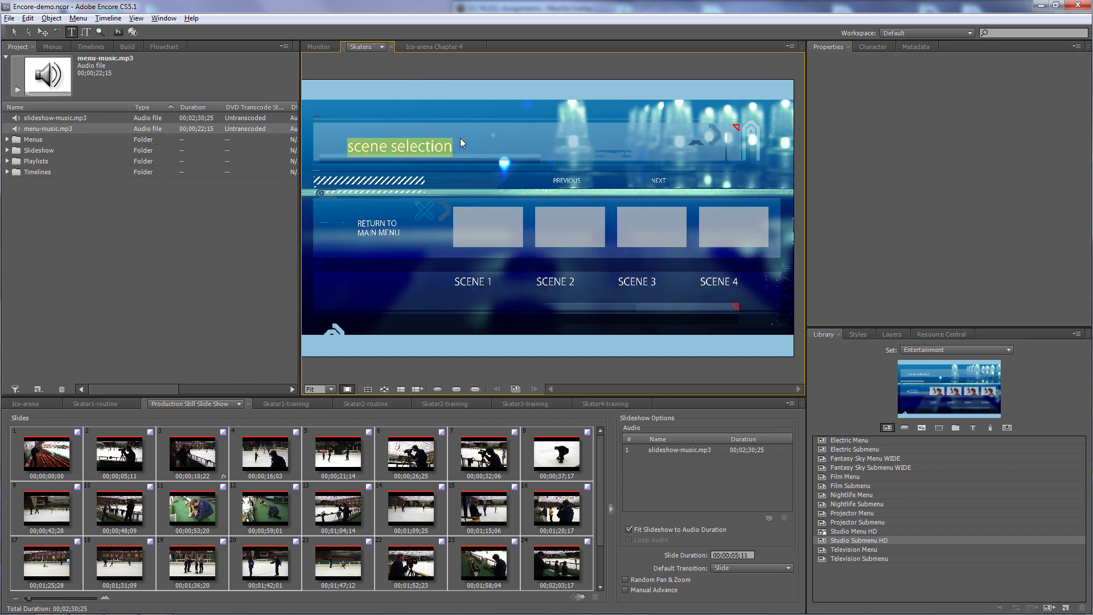
pyautogui.write('Skaters')
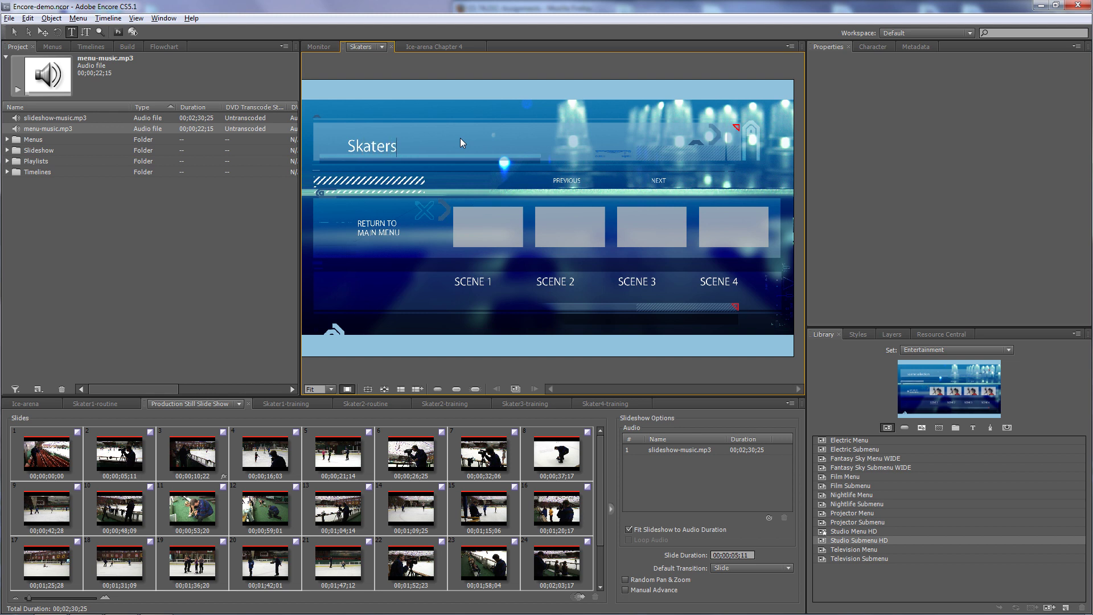
# Correct the Scene Selection menu's heading to read 'Scene Selection'
pyautogui.click(381, 48)
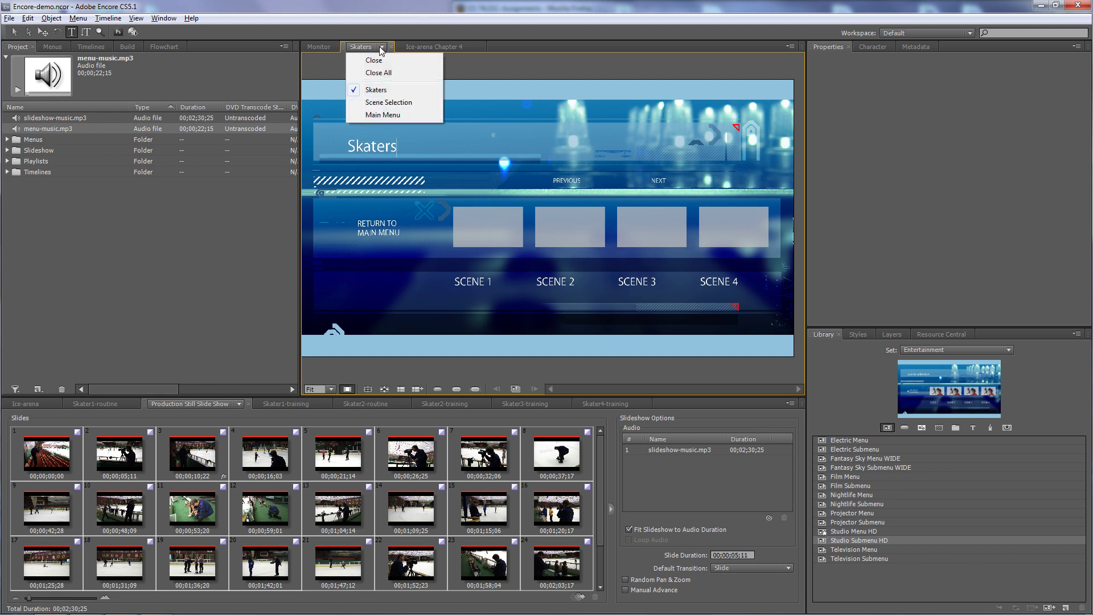
pyautogui.click(387, 102)
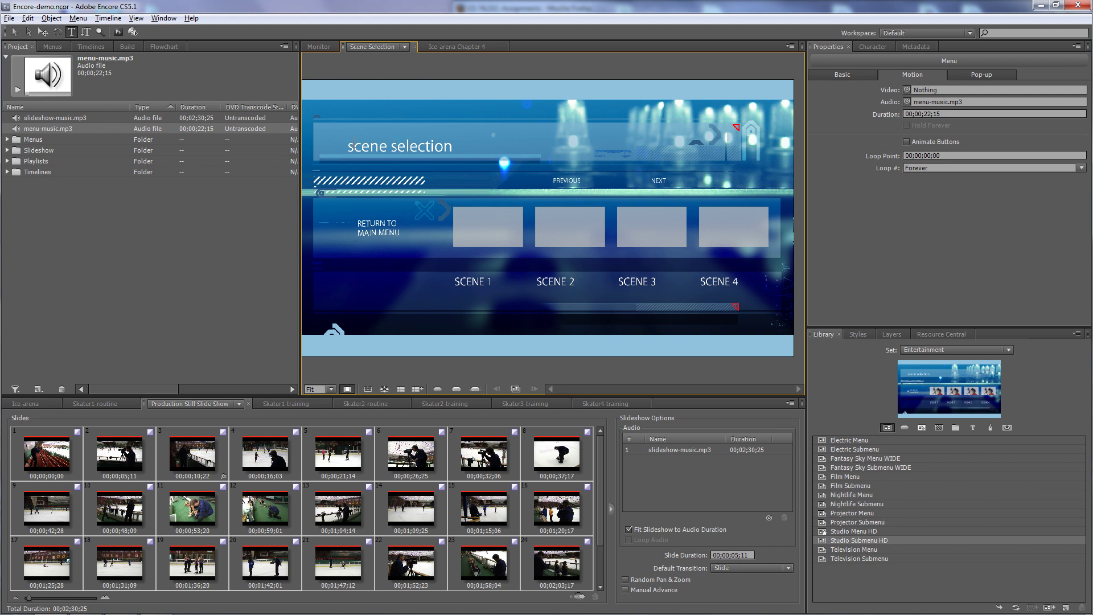
pyautogui.click(349, 147)
pyautogui.moveTo(348, 147); pyautogui.dragTo(453, 147)
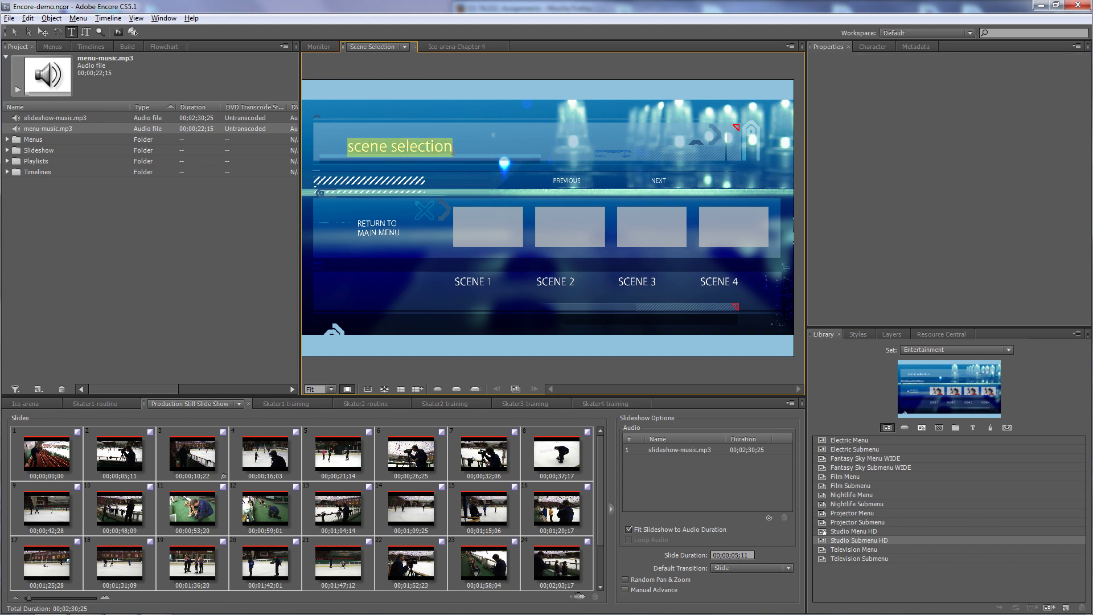
pyautogui.click(356, 147)
pyautogui.press('BackSpace')
pyautogui.write('S')
pyautogui.press('Right')
pyautogui.press('Right')
pyautogui.press('Right')
pyautogui.press('Right')
pyautogui.write('S')
pyautogui.press('Delete')
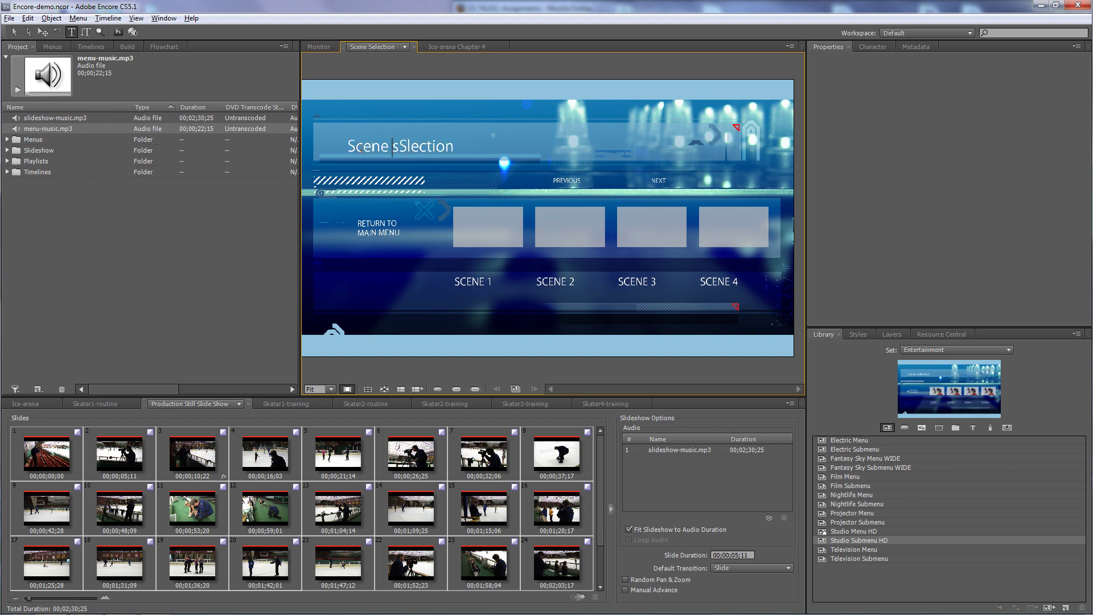
pyautogui.press('Delete')
pyautogui.press('Right')
pyautogui.write('e')
# Remove the PREVIOUS and NEXT buttons from the Scene Selection menu
pyautogui.click(14, 32)
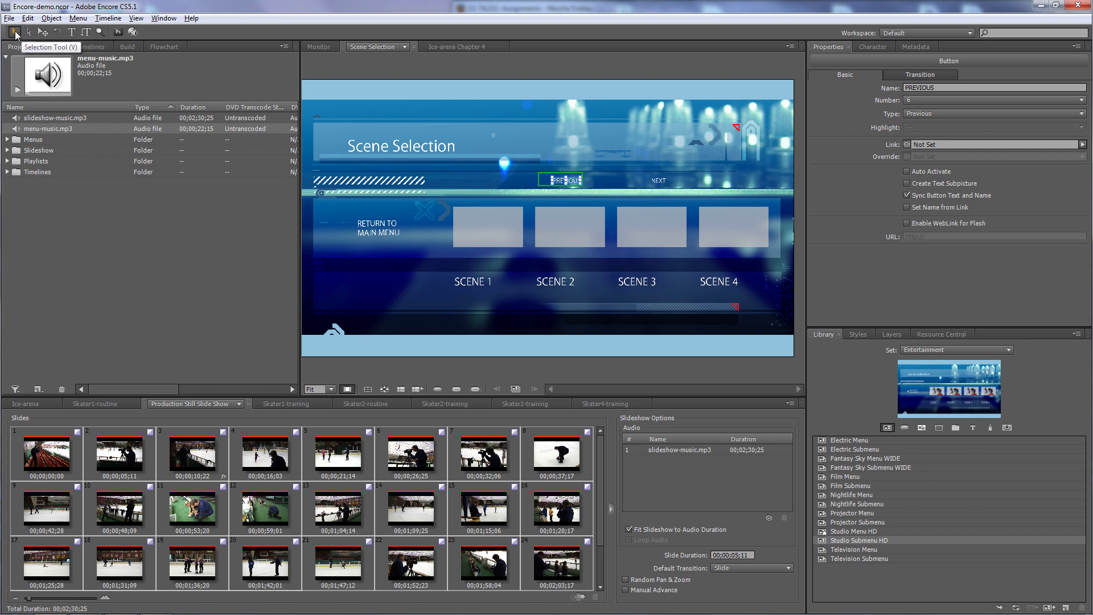
pyautogui.click(657, 181)
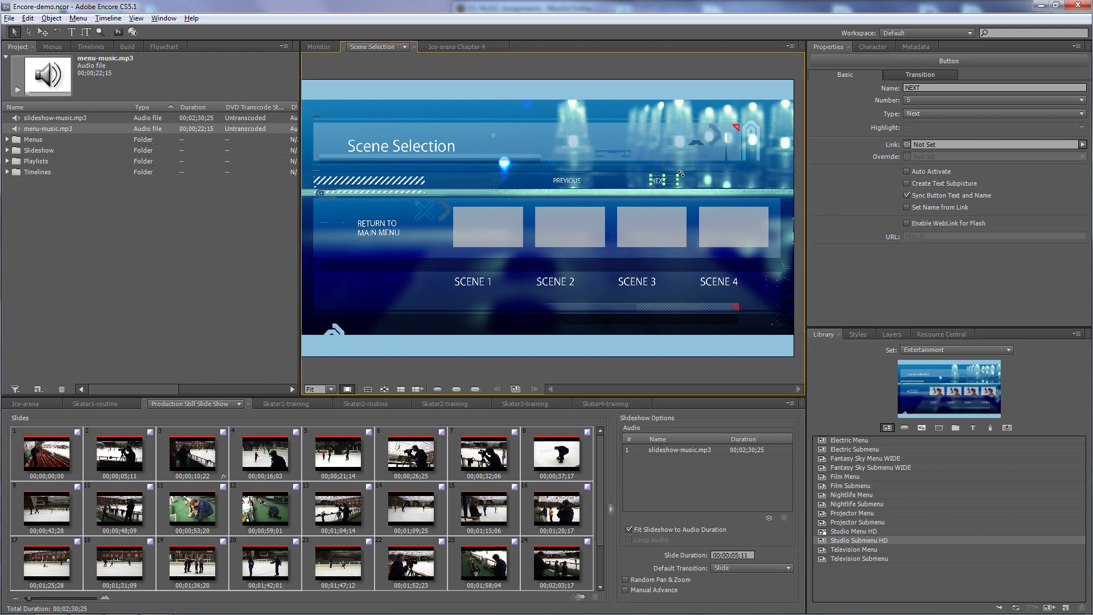
pyautogui.click(574, 182)
pyautogui.press('Tab')
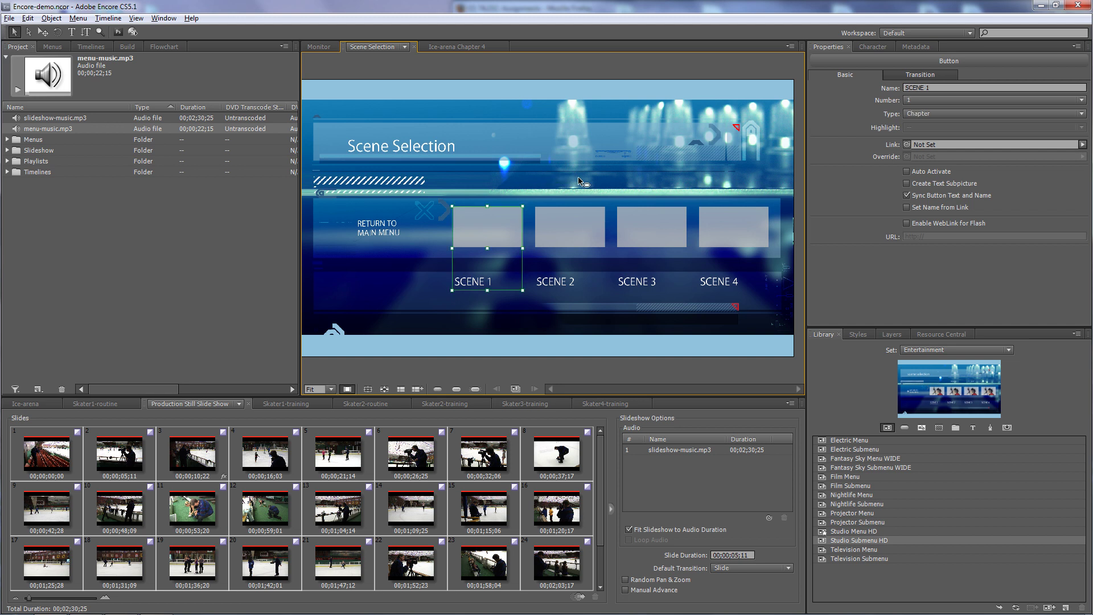
# Remove the PREVIOUS button from the Skaters menu
pyautogui.click(405, 46)
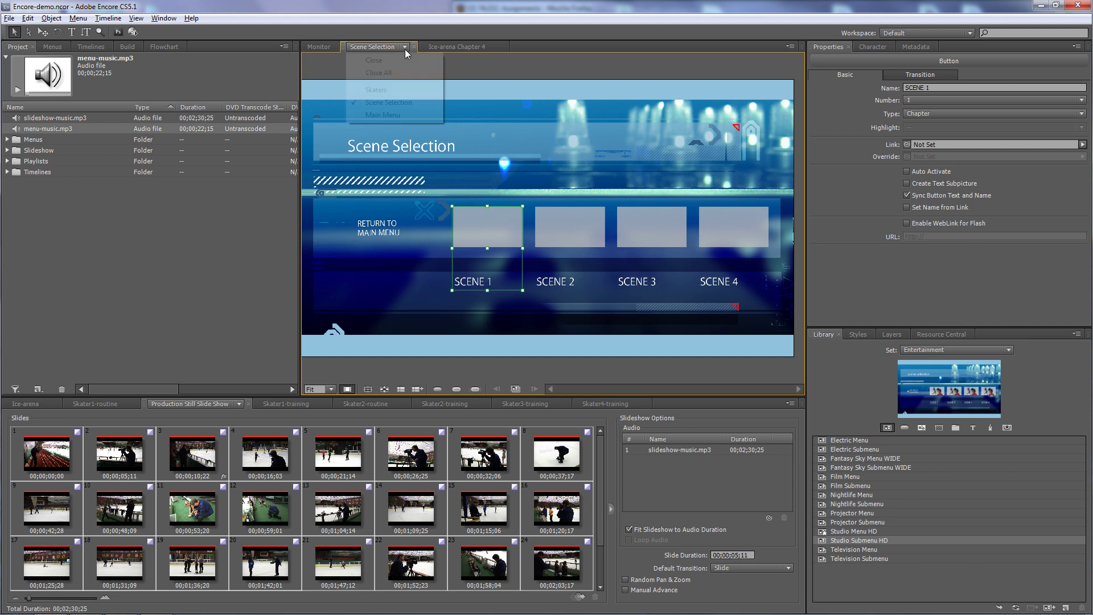
pyautogui.click(375, 91)
pyautogui.click(553, 185)
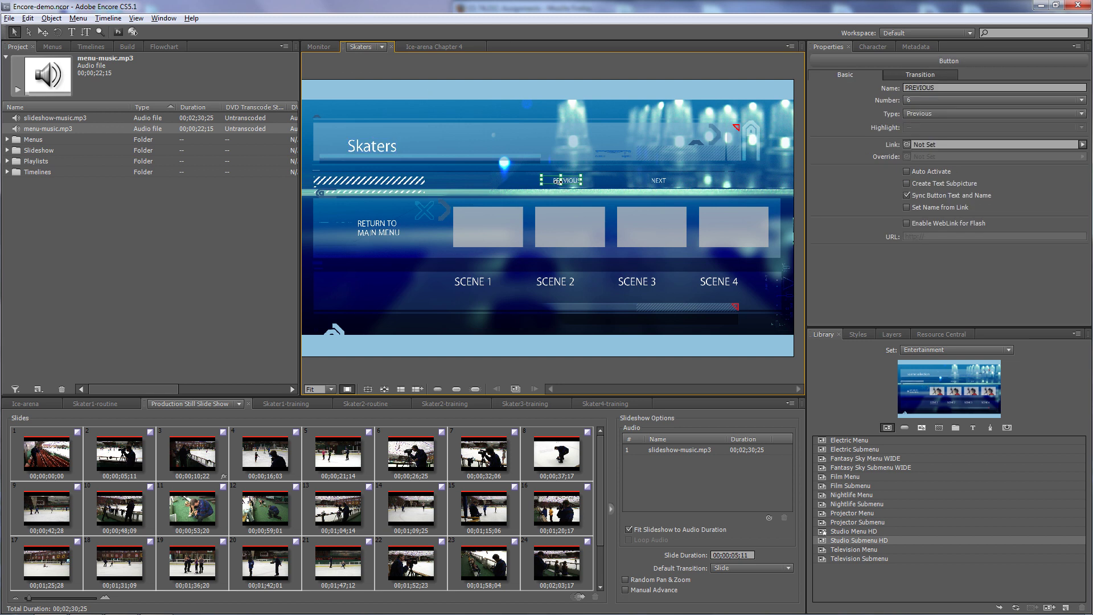
pyautogui.press('Tab')
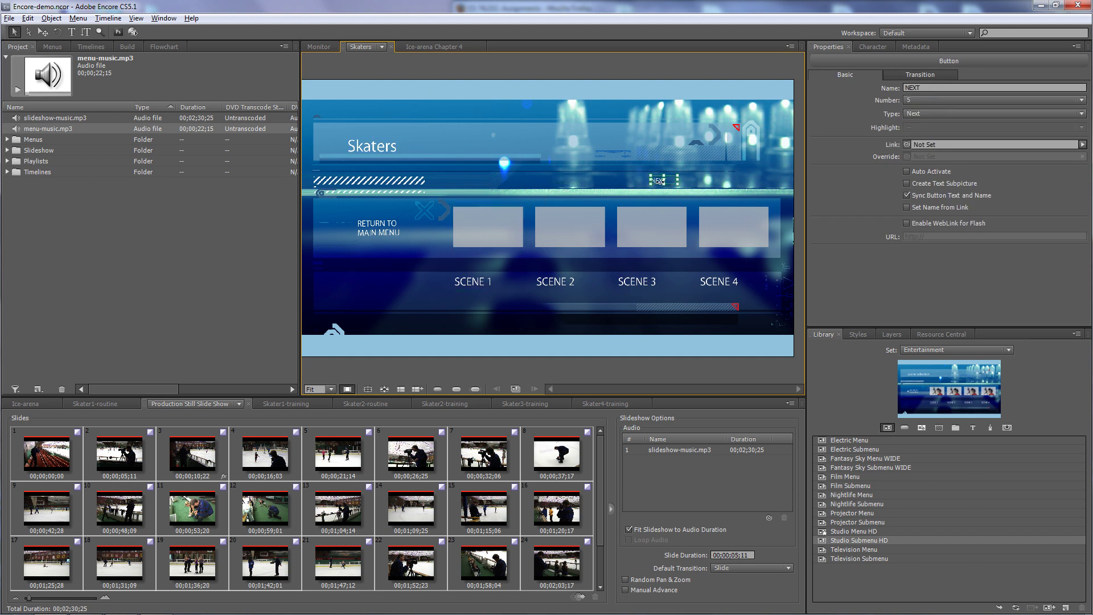